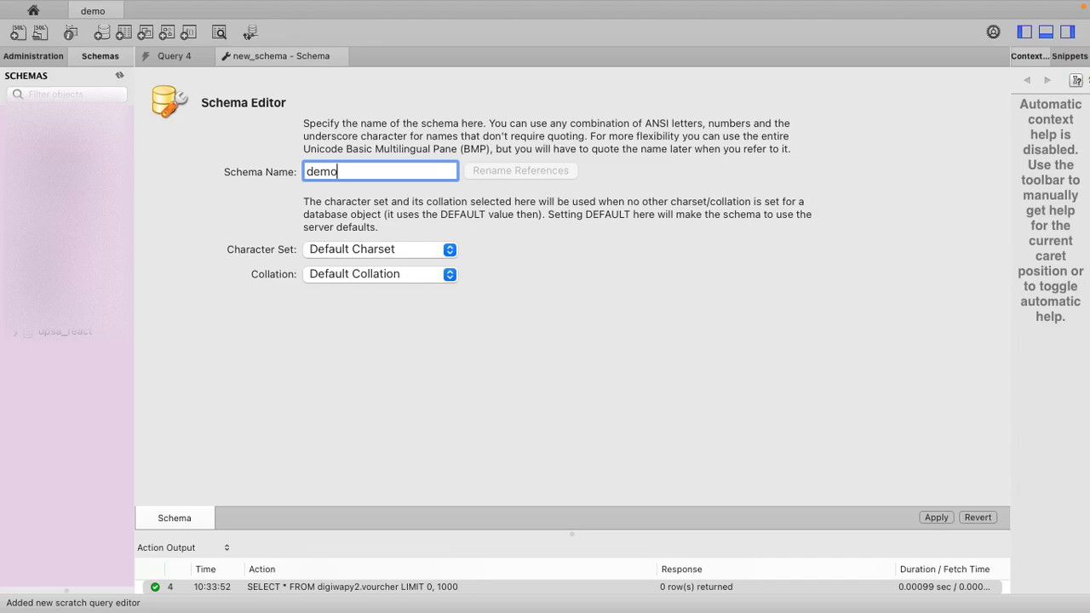
# - Apply the new schema demo to the server with the default character set and collation
pyautogui.click(932, 517)
pyautogui.click(852, 452)
pyautogui.click(860, 453)
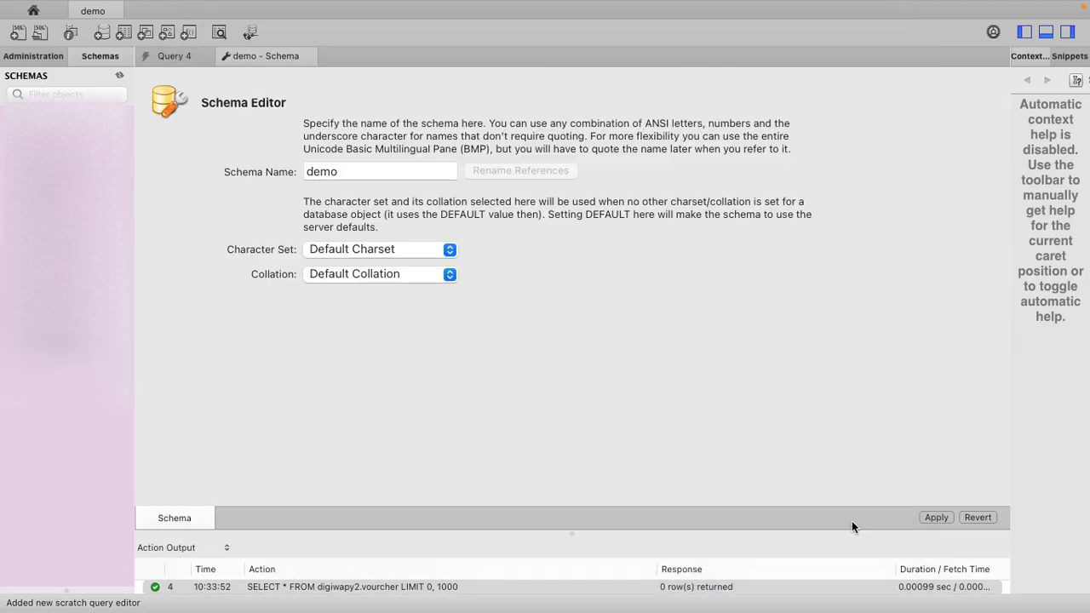
# - Refresh the schema list and select the demo schema in it
pyautogui.rightClick(58, 425)
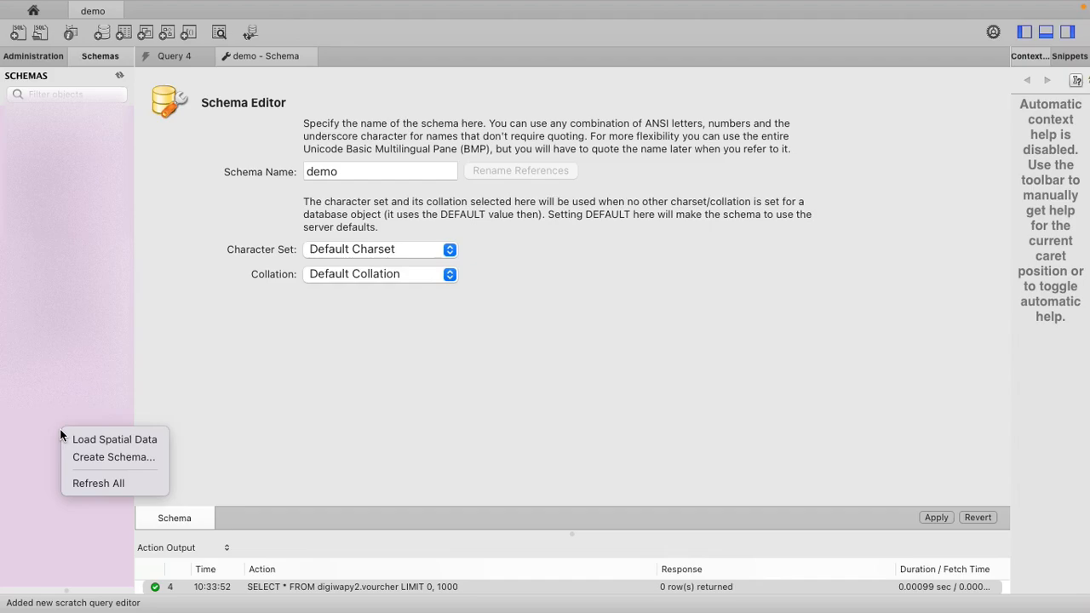
pyautogui.click(98, 478)
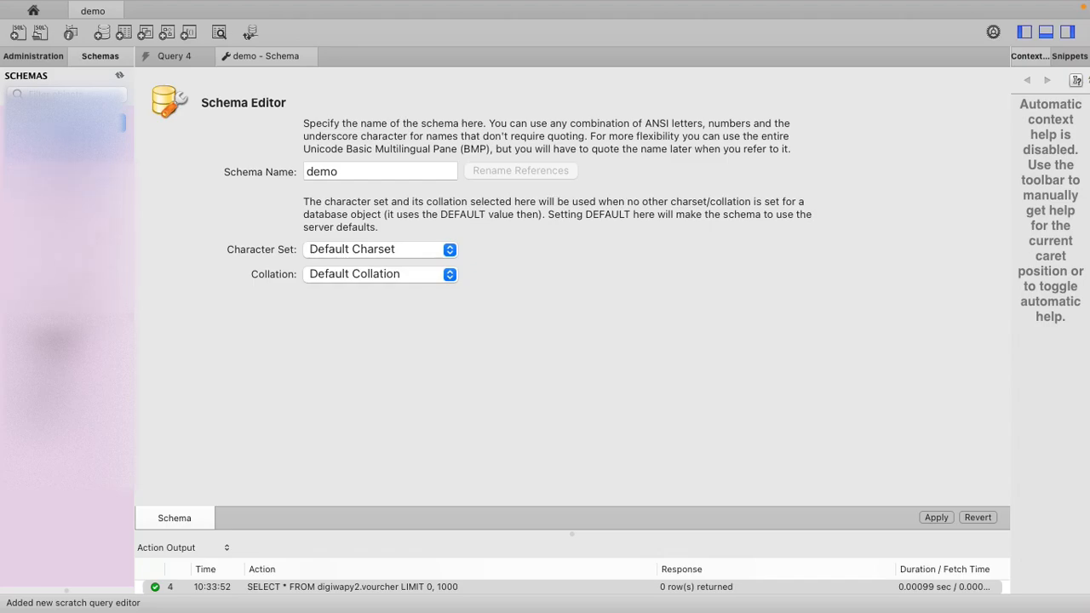
pyautogui.click(53, 147)
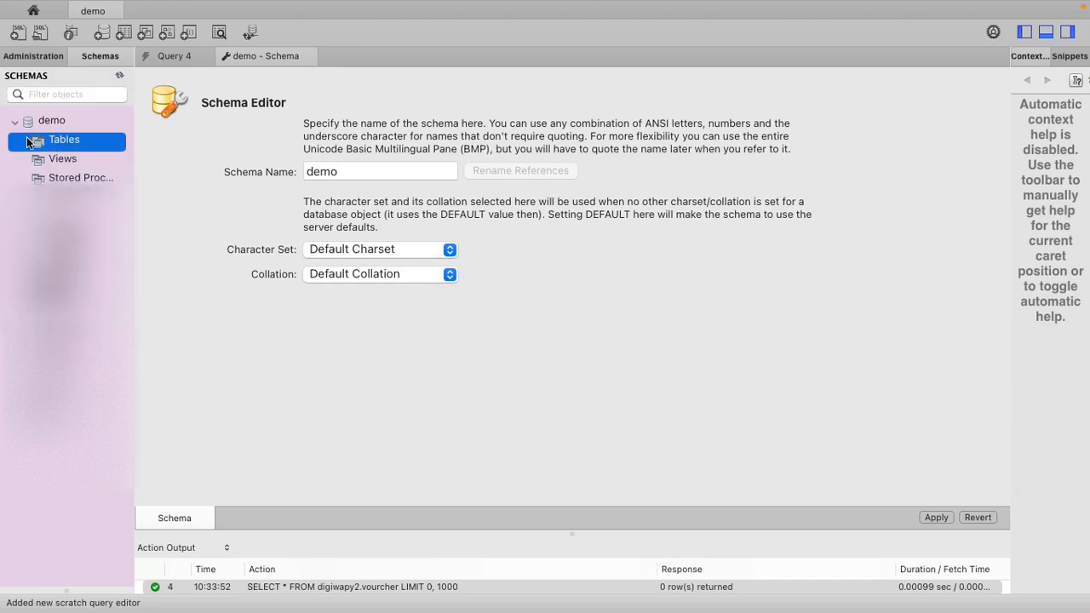
pyautogui.click(46, 122)
# - Start reverse engineering a database through the stored connection demo and connect to the server
pyautogui.moveTo(284, 4)
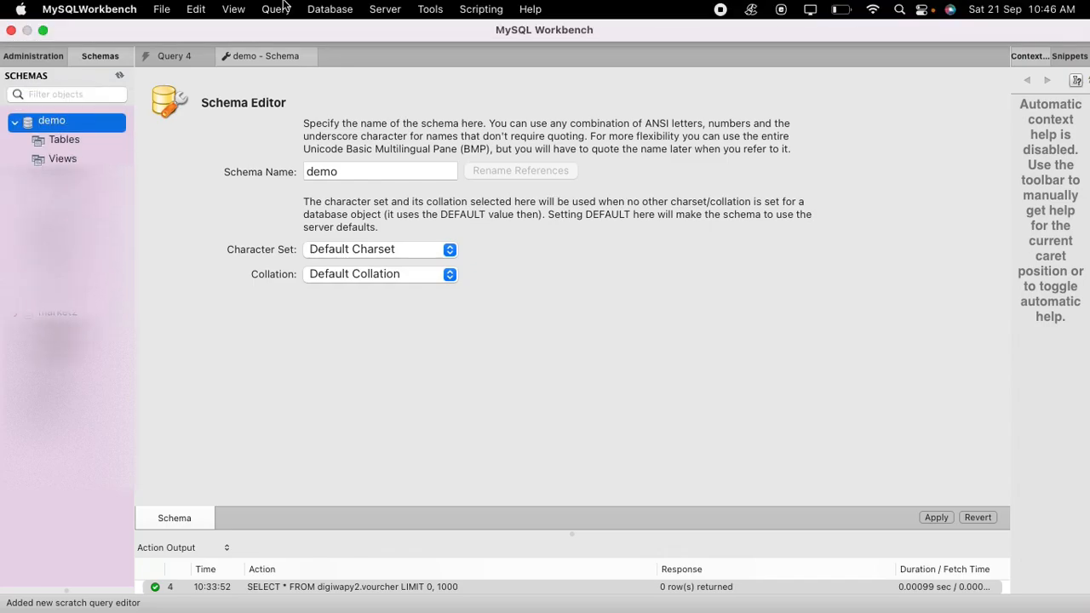
pyautogui.click(336, 7)
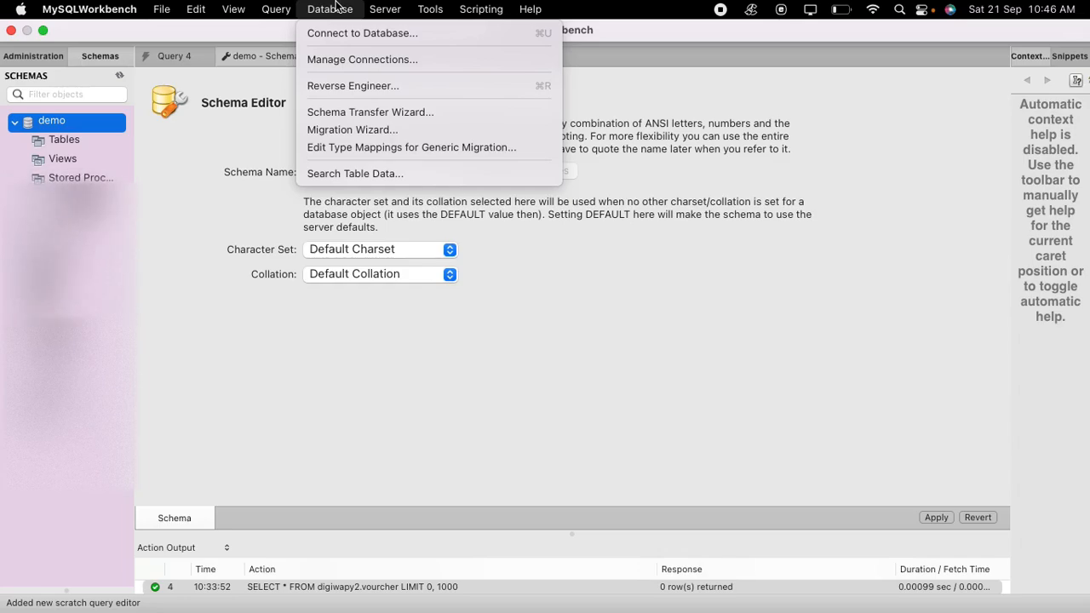
pyautogui.click(366, 85)
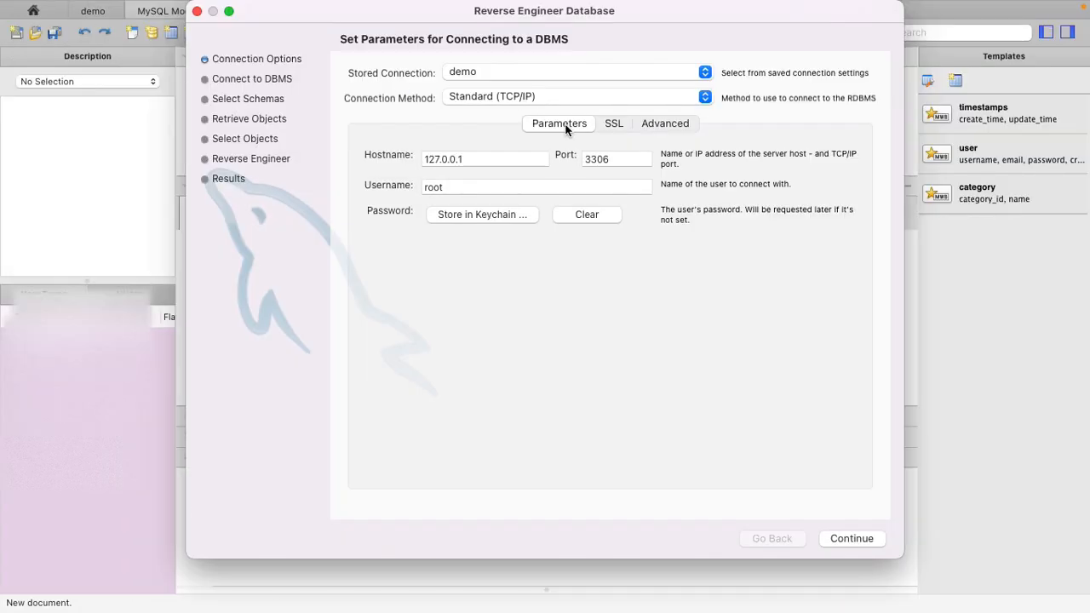
pyautogui.click(483, 73)
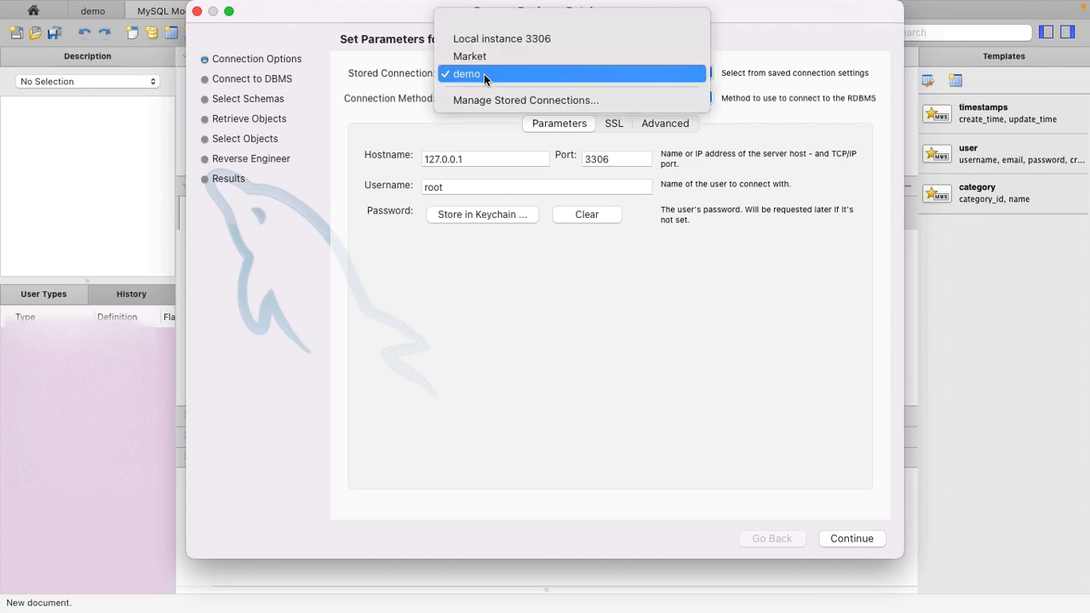
pyautogui.click(484, 73)
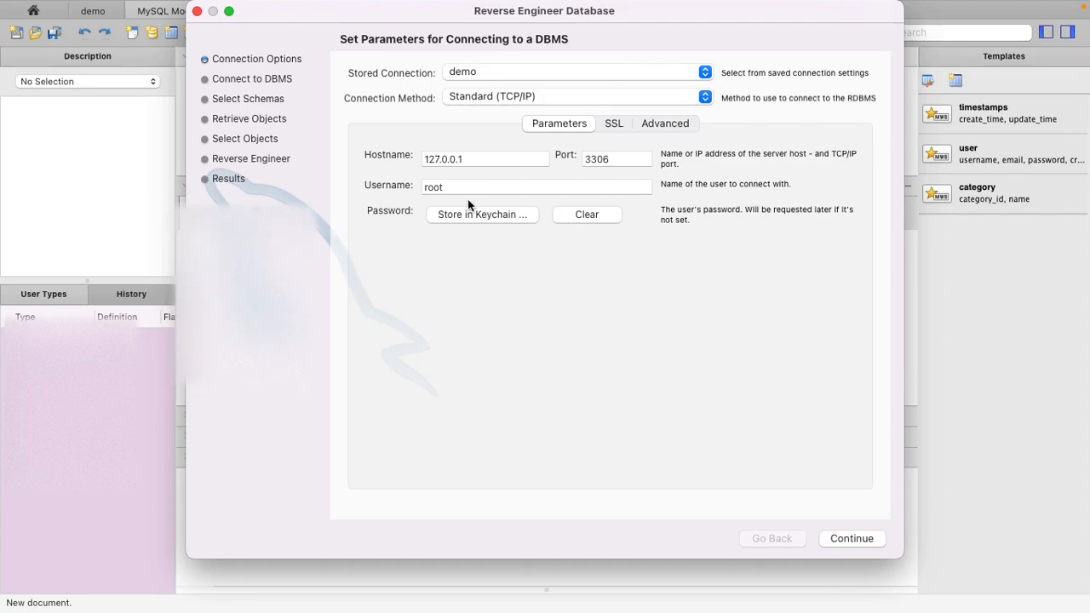
pyautogui.click(854, 539)
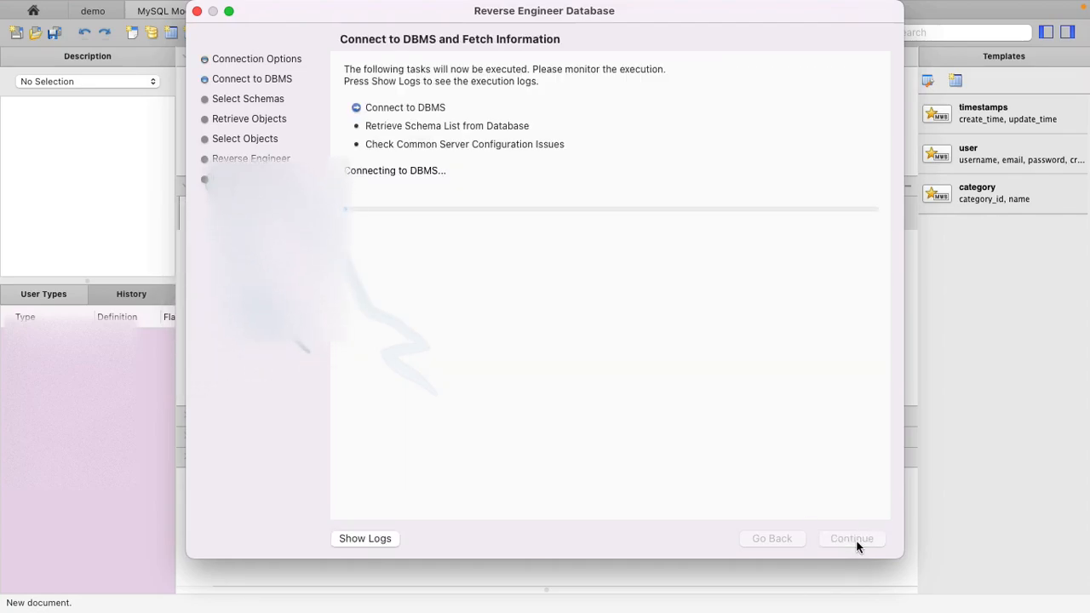
# - Include only the demo schema, retrieve its objects and complete the reverse engineering into an EER diagram
pyautogui.click(855, 540)
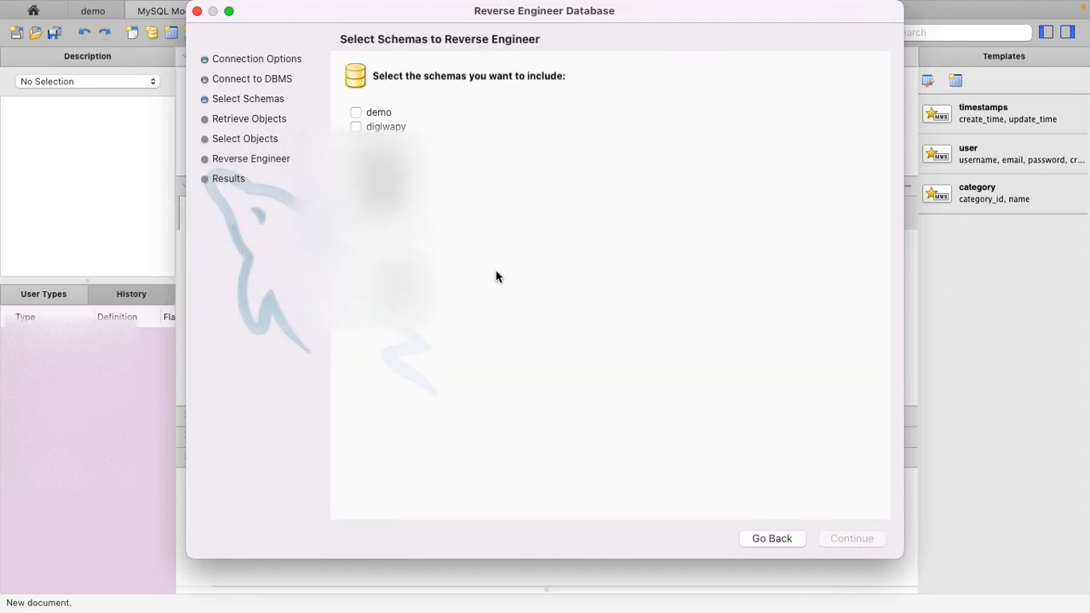
pyautogui.click(355, 112)
pyautogui.click(847, 538)
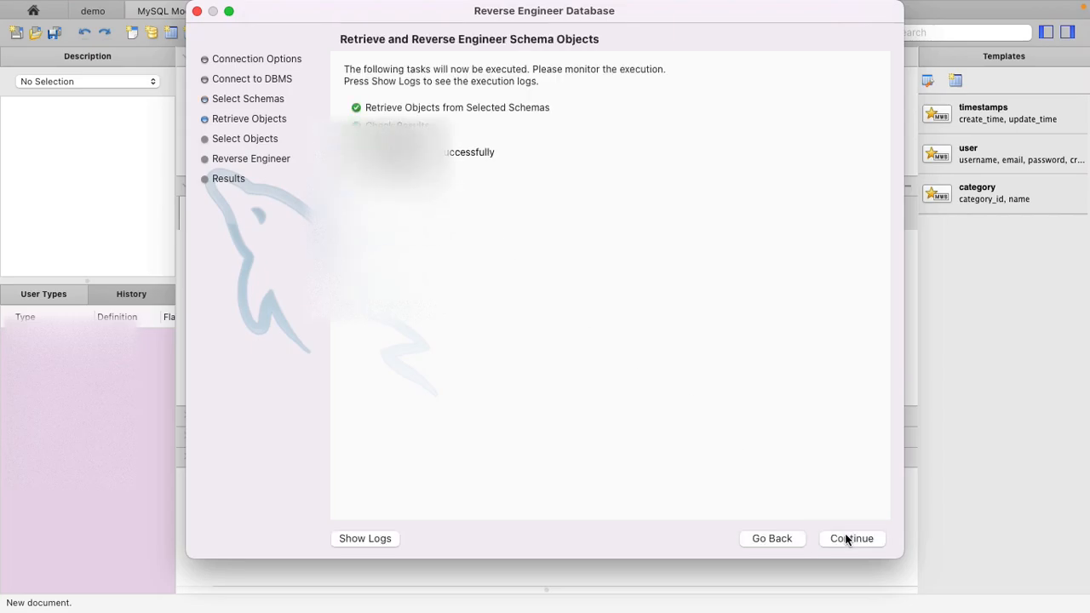
pyautogui.click(843, 538)
pyautogui.click(842, 537)
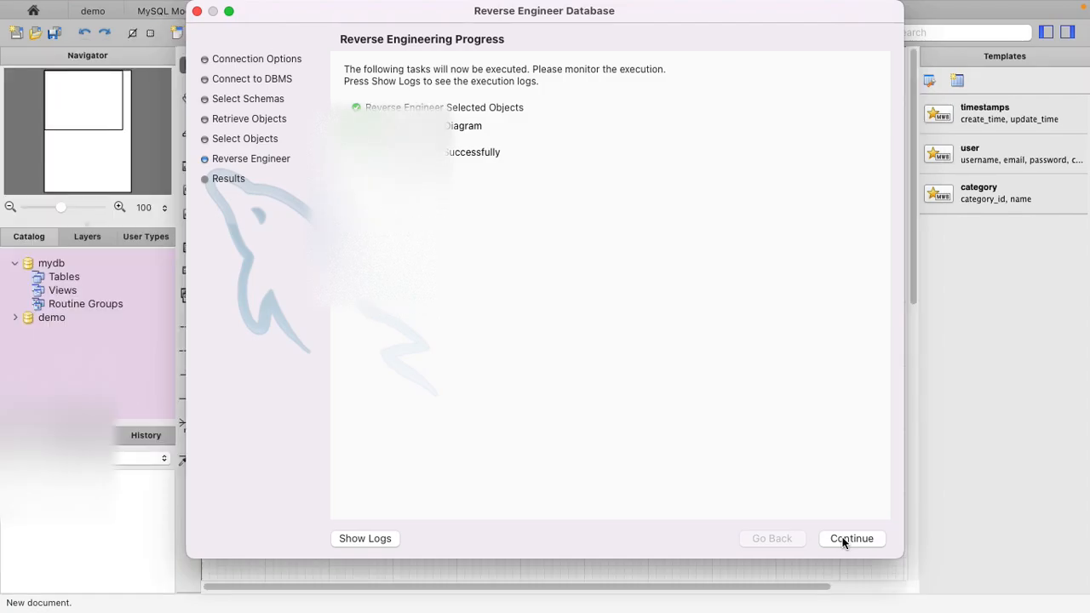
pyautogui.click(844, 540)
pyautogui.click(843, 540)
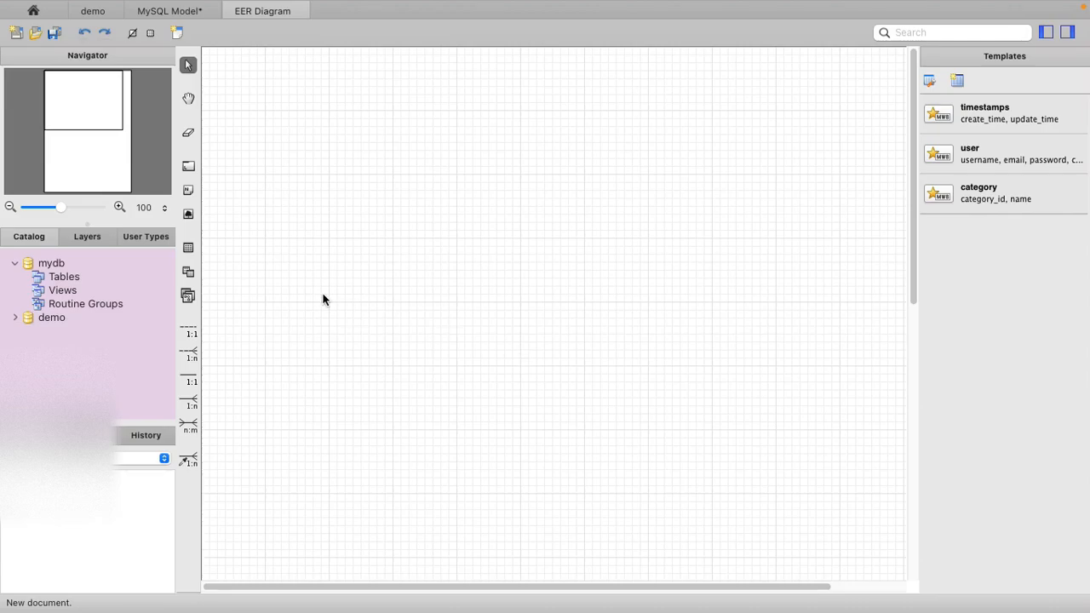
# - Place a new table in the upper part of the EER diagram and name it students
pyautogui.click(187, 251)
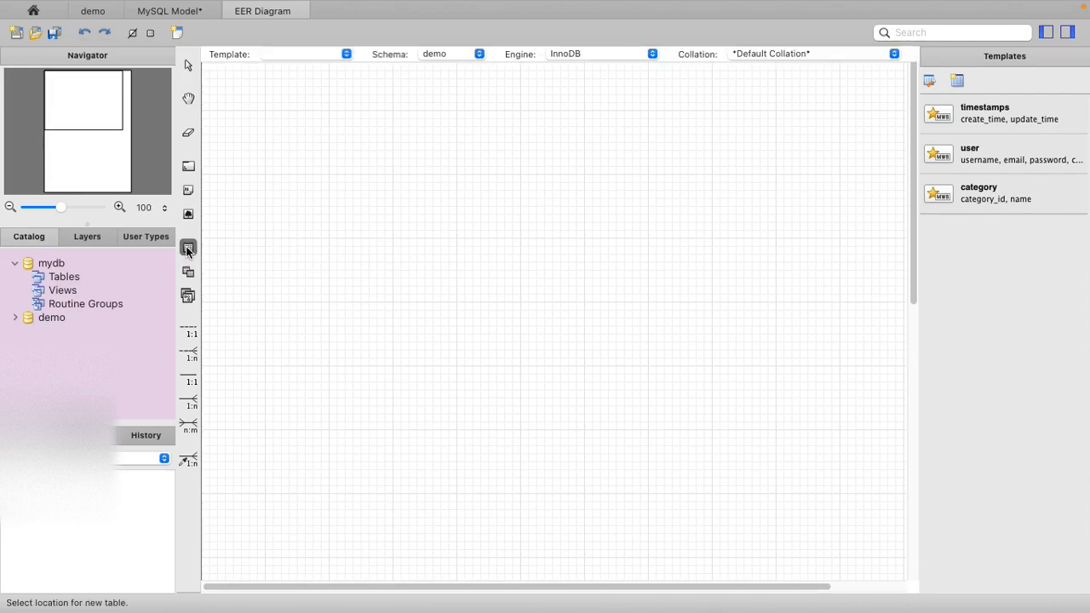
pyautogui.click(371, 197)
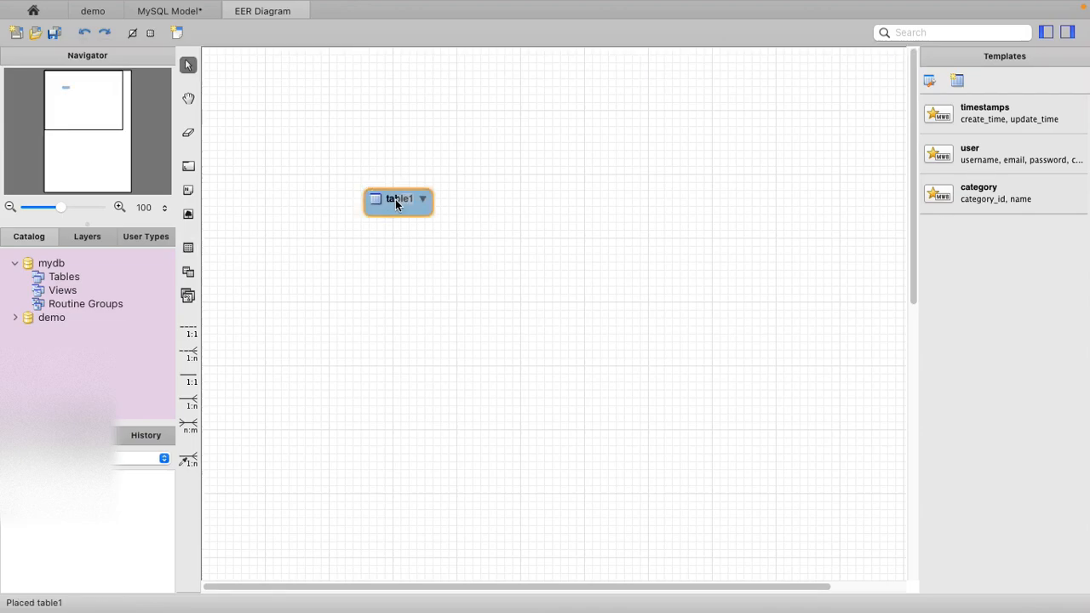
pyautogui.doubleClick(396, 199)
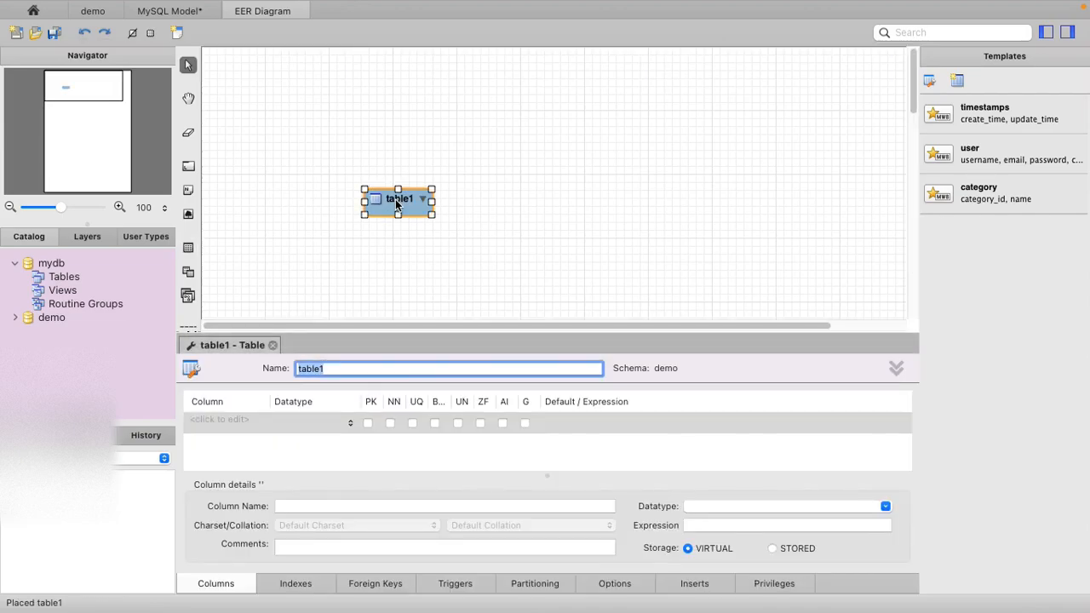
pyautogui.click(340, 369)
pyautogui.doubleClick(341, 369)
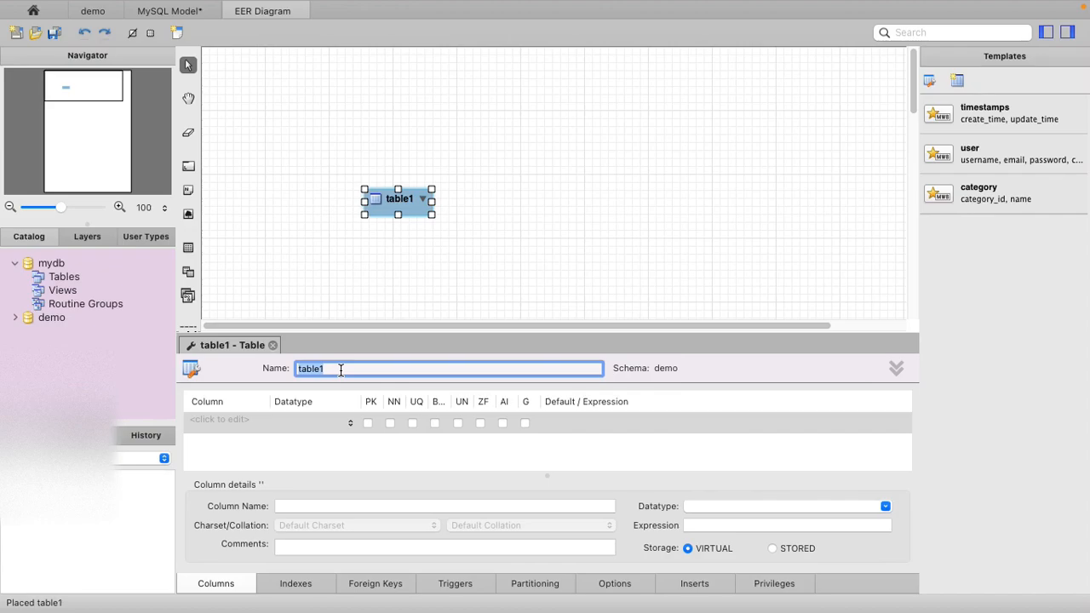
pyautogui.write('sut')
pyautogui.click(241, 424)
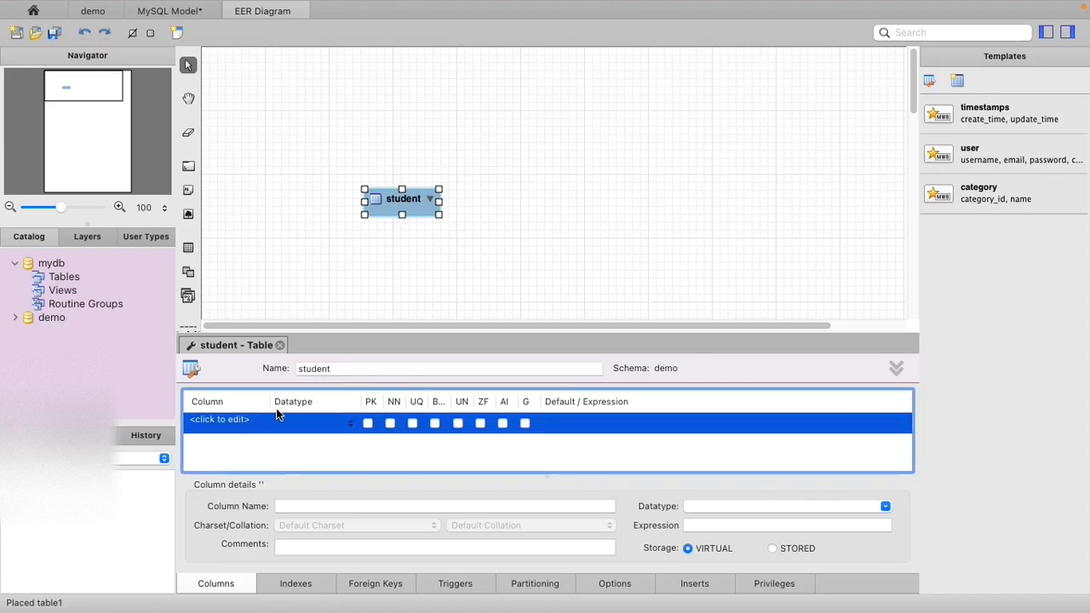
pyautogui.write('s')
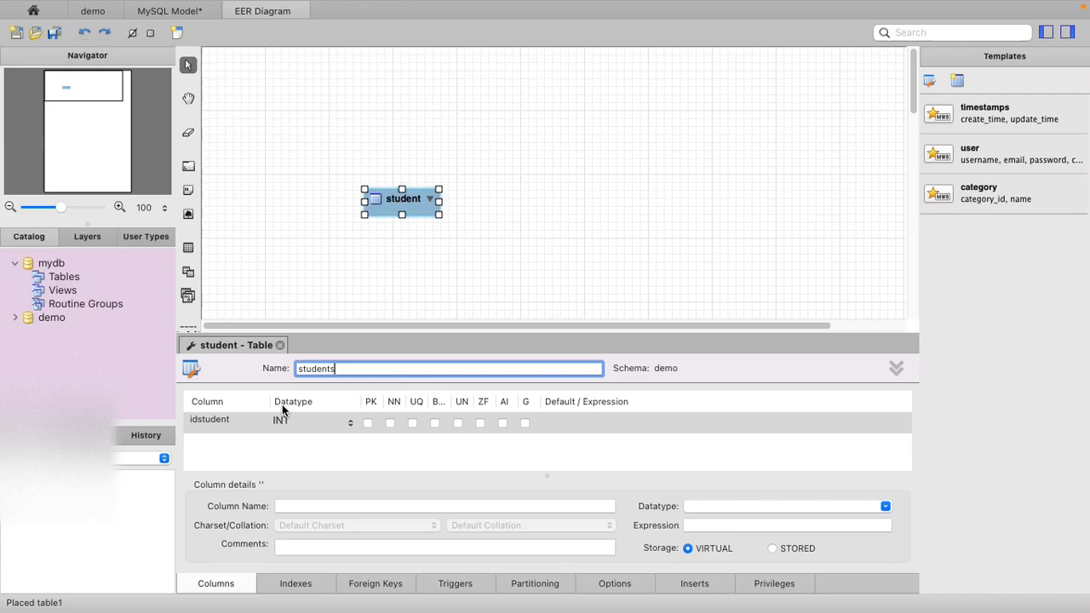
# - Add an INT column idstudents to the students table as a not-null primary key with auto increment
pyautogui.click(232, 423)
pyautogui.click(247, 441)
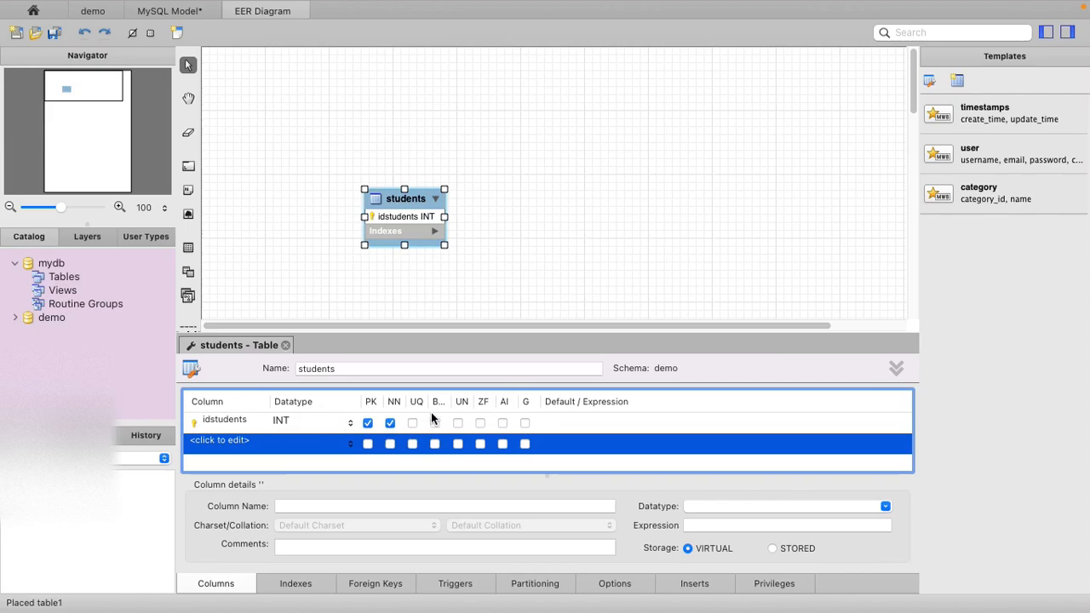
pyautogui.click(502, 423)
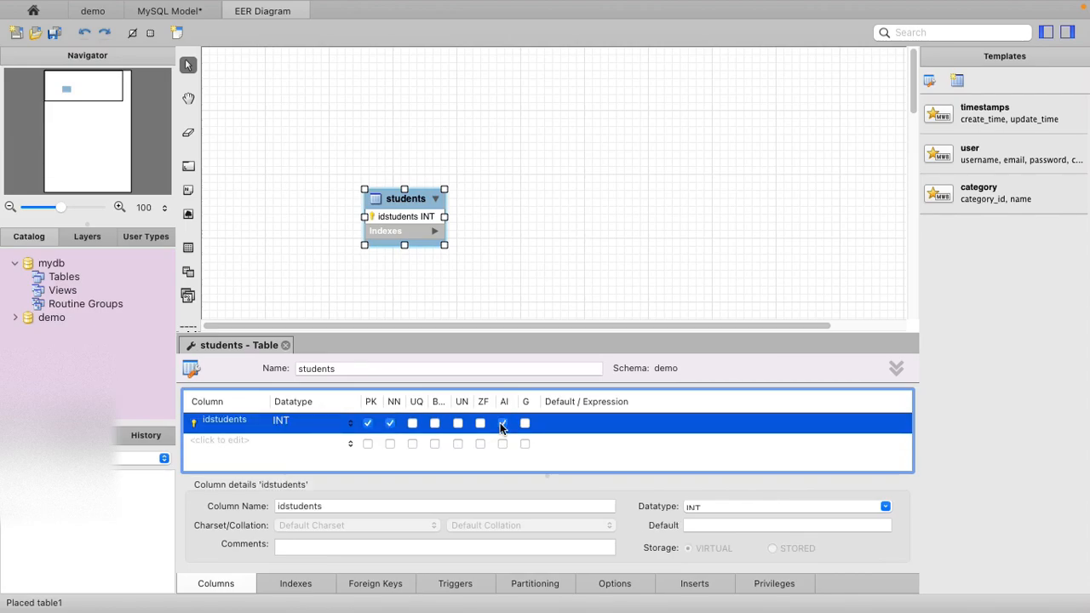
# - Add a VARCHAR(45) column students_name to the students table and make it not null
pyautogui.click(250, 445)
pyautogui.click(251, 443)
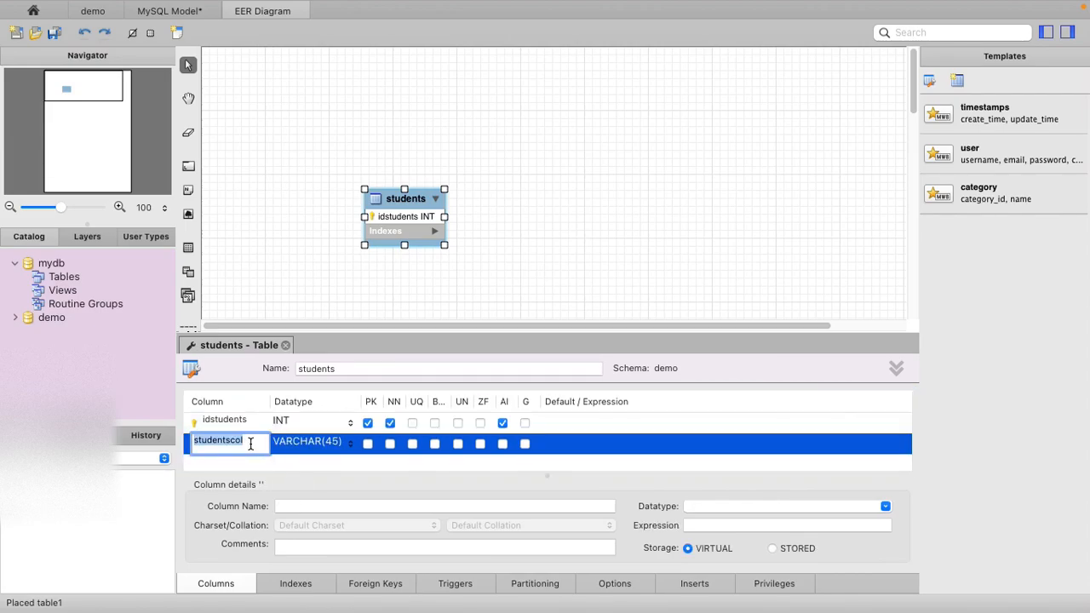
pyautogui.press('Right')
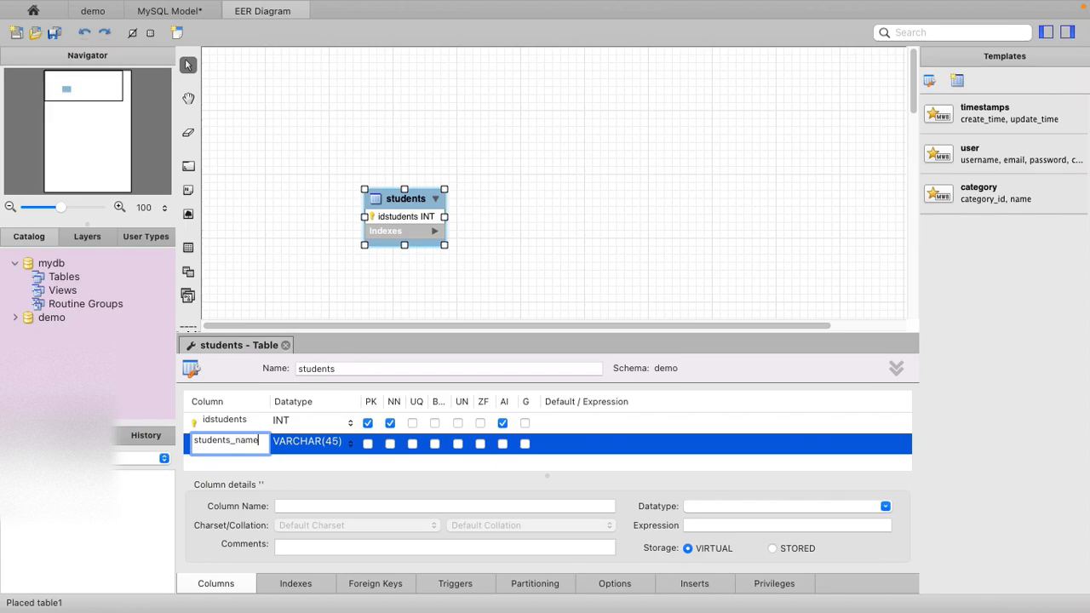
pyautogui.press('Return')
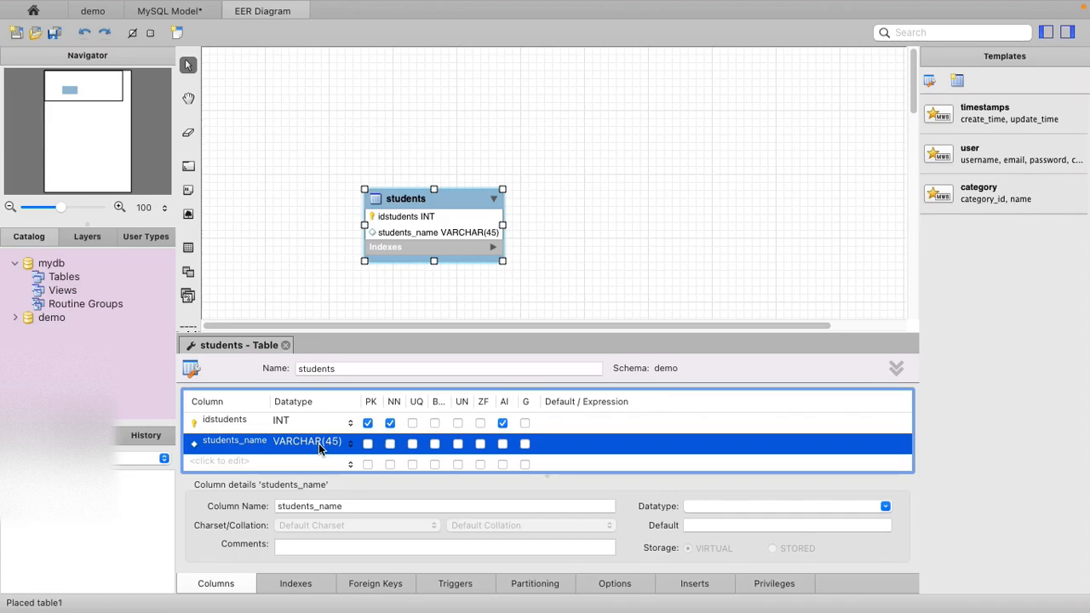
pyautogui.click(389, 444)
# - Make the students table box slightly taller in the diagram and close its table editor
pyautogui.click(435, 264)
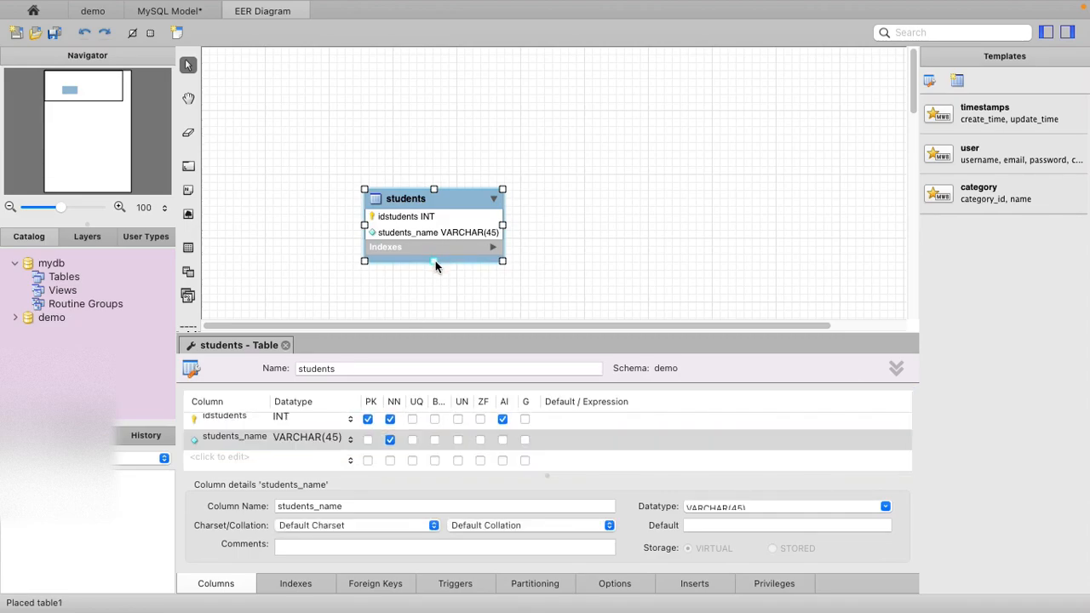
pyautogui.moveTo(435, 266); pyautogui.dragTo(436, 271)
pyautogui.click(587, 280)
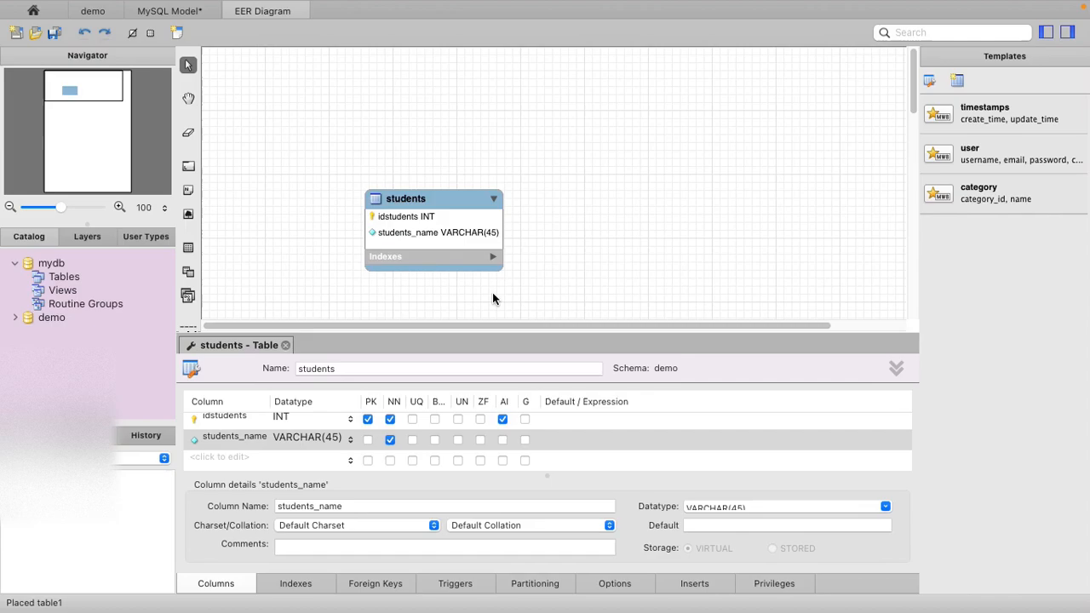
pyautogui.click(286, 345)
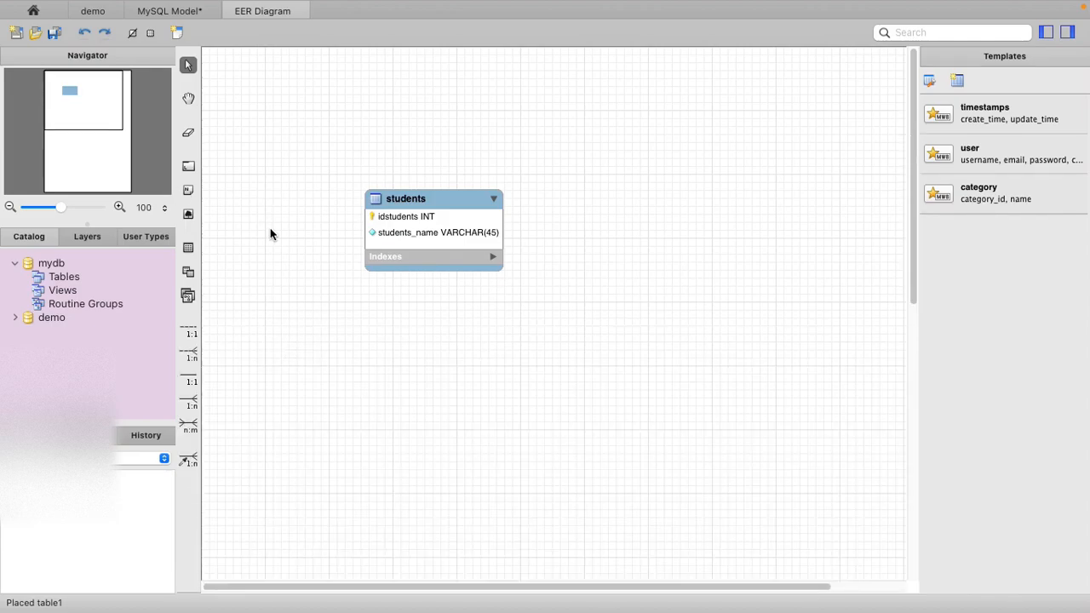
# - Place a second table to the right of the students table and name it courses
pyautogui.click(188, 247)
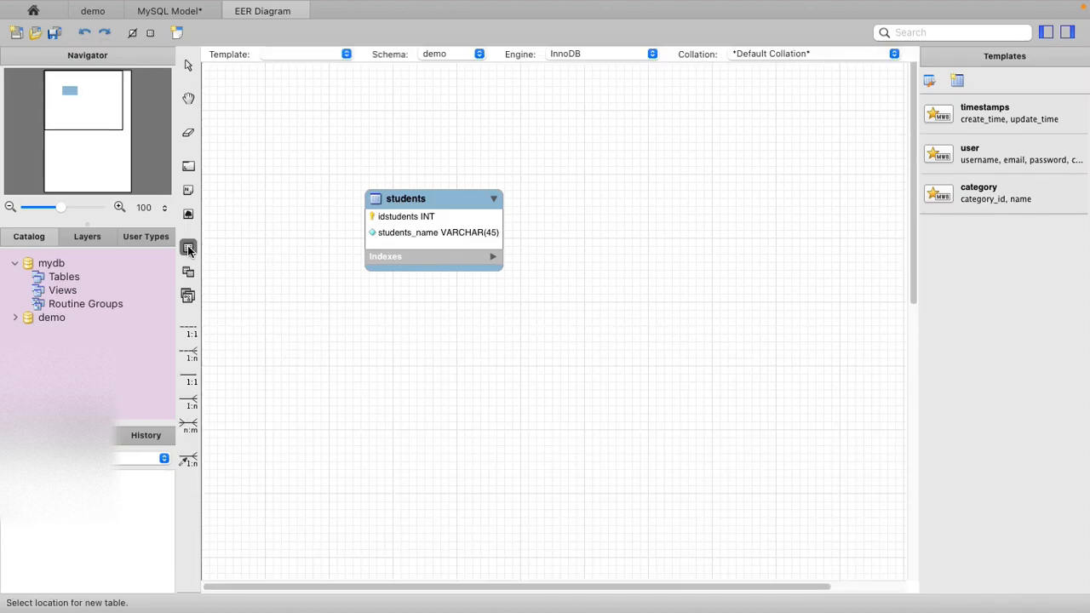
pyautogui.click(647, 207)
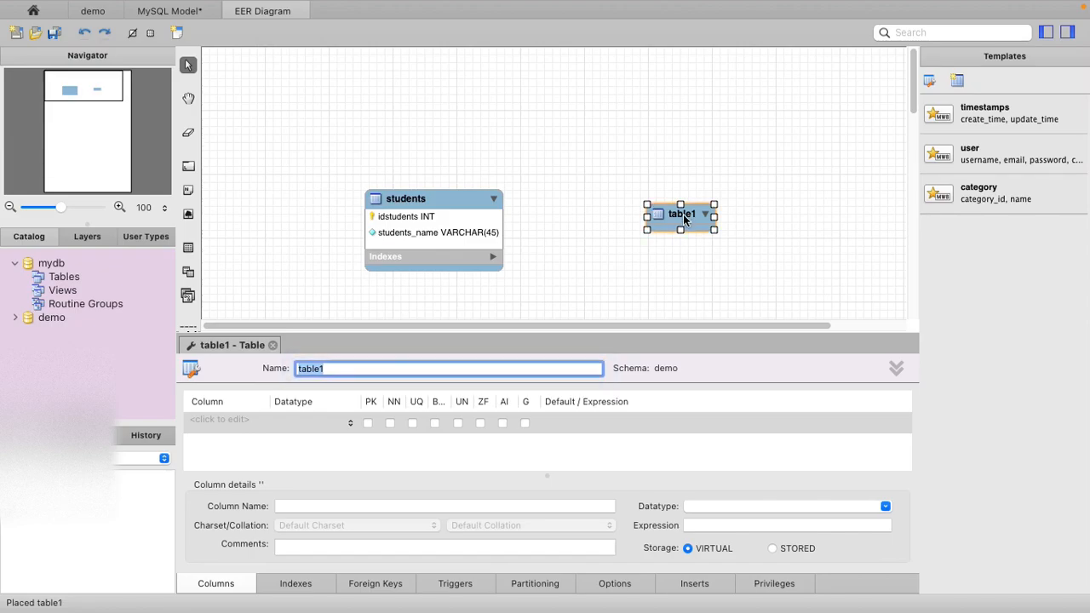
pyautogui.write('courses')
# - Add an INT column idcourses to the courses table as a not-null primary key with auto increment
pyautogui.click(237, 423)
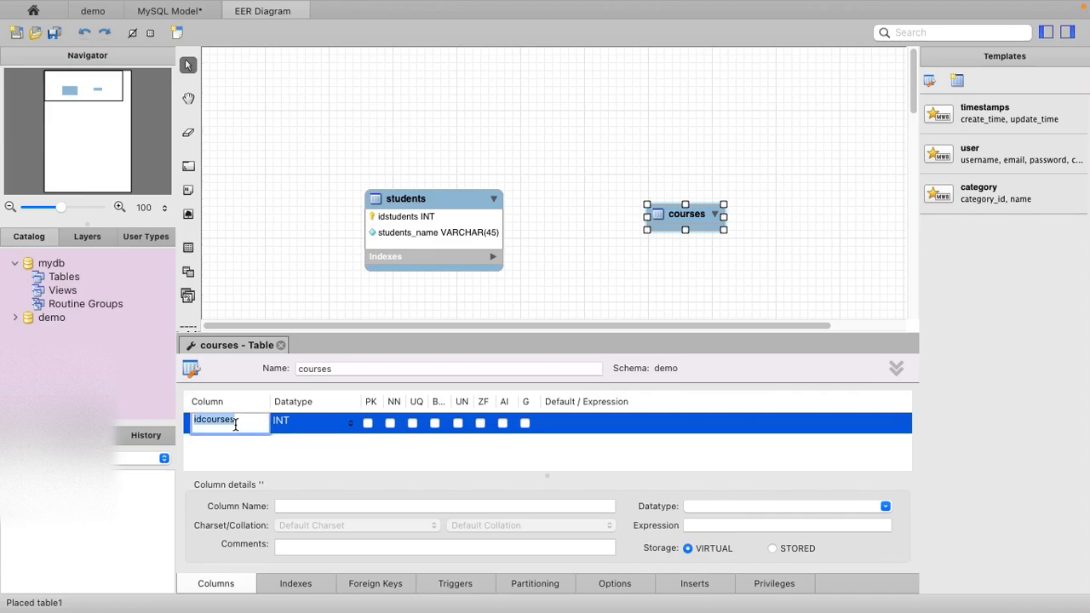
pyautogui.click(246, 421)
pyautogui.click(301, 426)
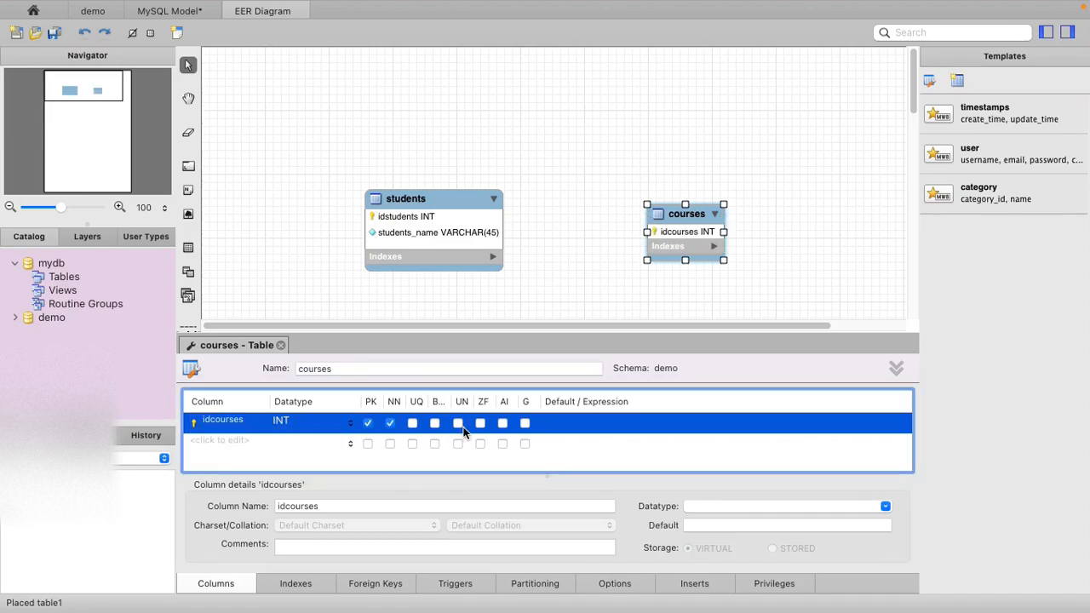
pyautogui.click(502, 423)
# - Move the students and courses tables up side by side and enlarge courses to about the size of students
pyautogui.moveTo(684, 214); pyautogui.dragTo(639, 203)
pyautogui.moveTo(433, 199); pyautogui.dragTo(404, 143)
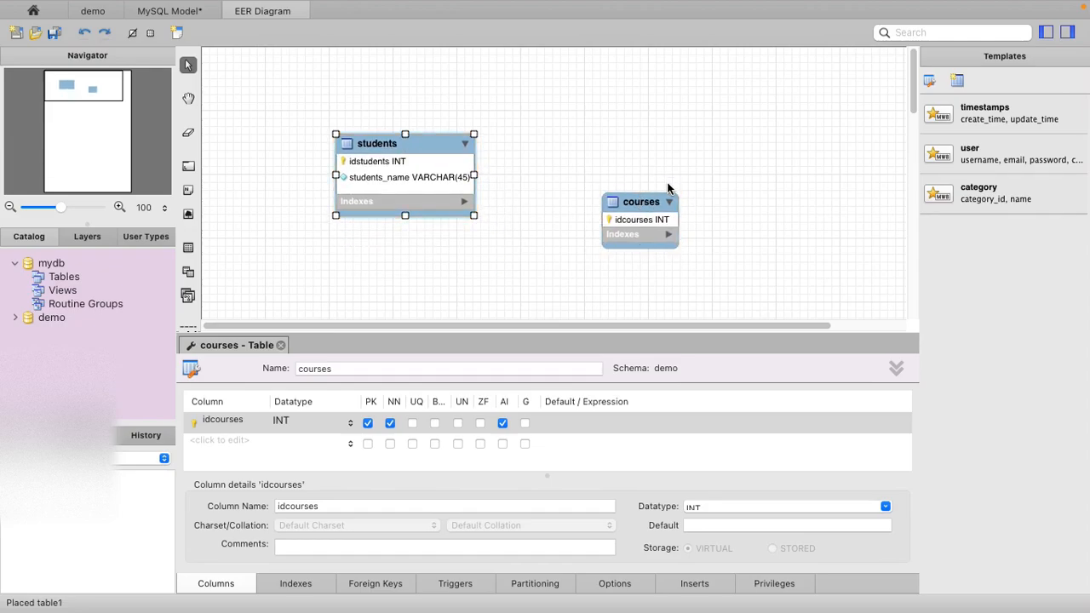
pyautogui.moveTo(633, 197); pyautogui.dragTo(590, 140)
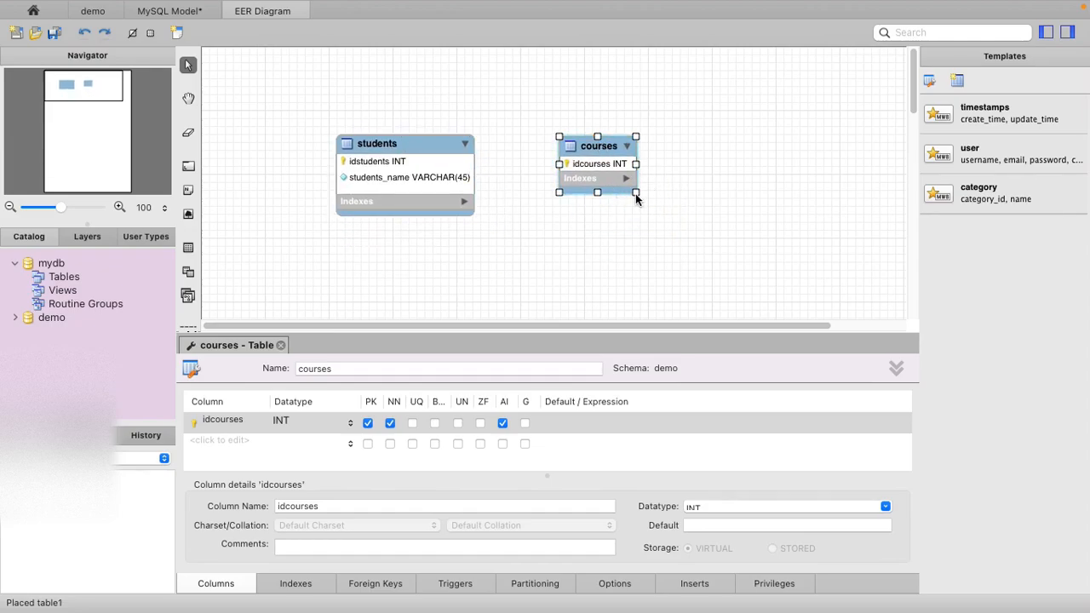
pyautogui.moveTo(636, 193); pyautogui.dragTo(703, 215)
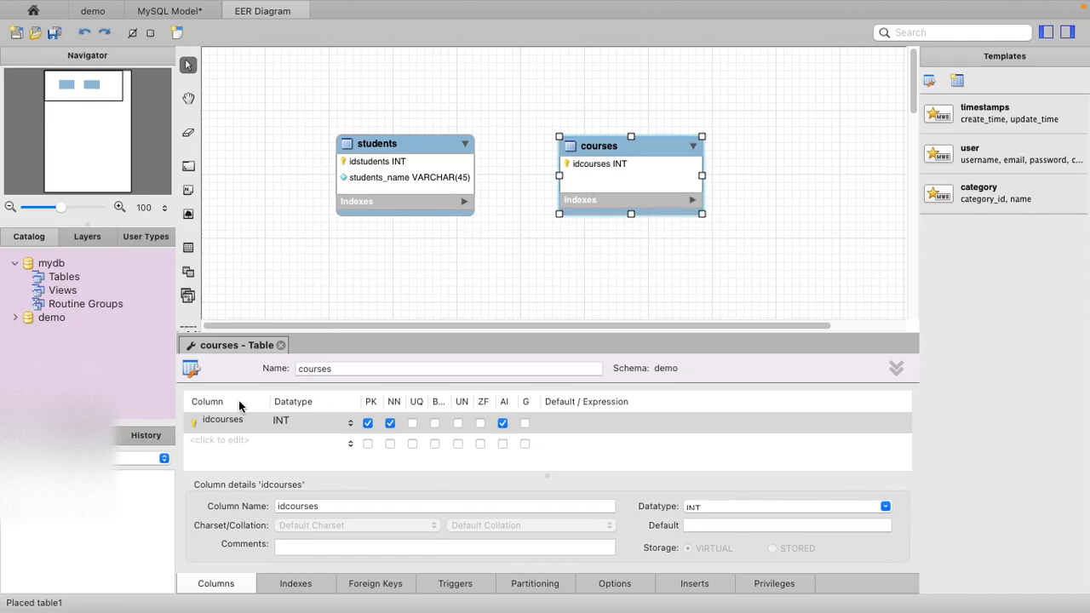
# - Add a not-null VARCHAR(45) column courses_name to the courses table and close its table editor
pyautogui.doubleClick(227, 440)
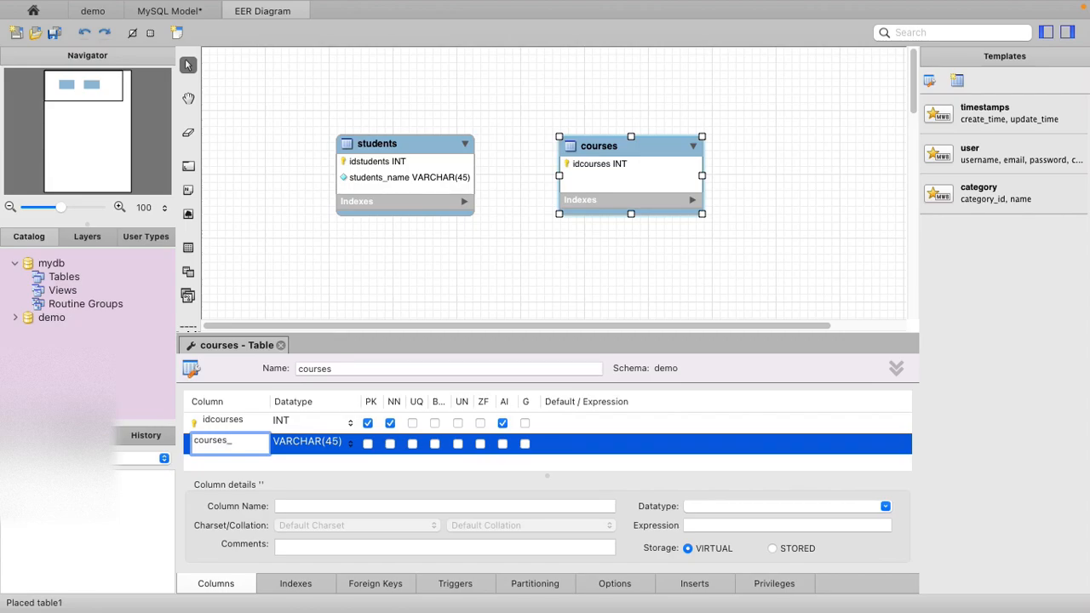
pyautogui.write('_name')
pyautogui.press('Return')
pyautogui.click(390, 444)
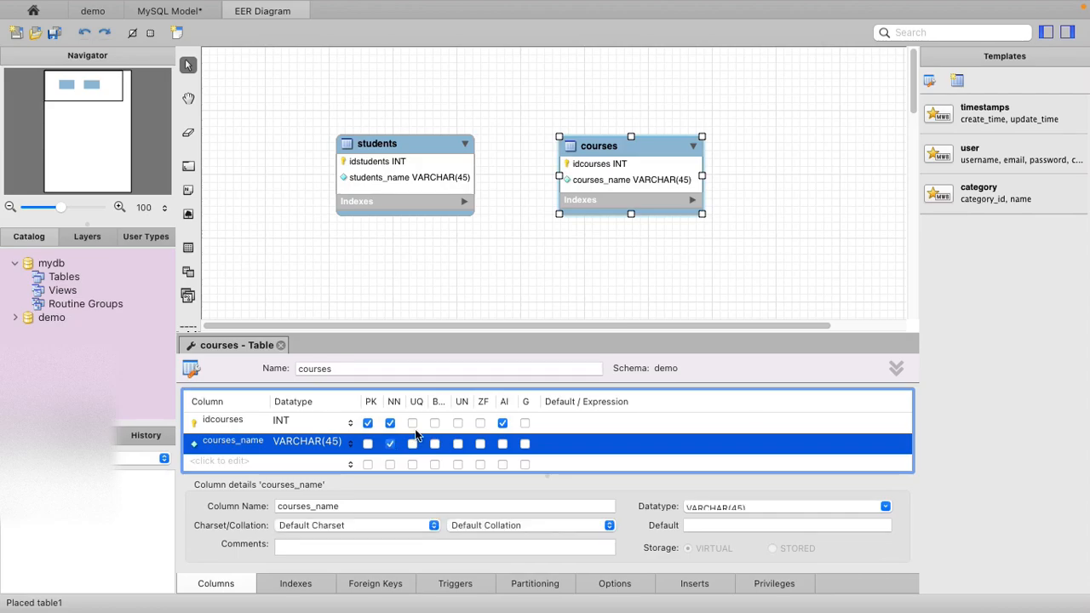
pyautogui.click(283, 345)
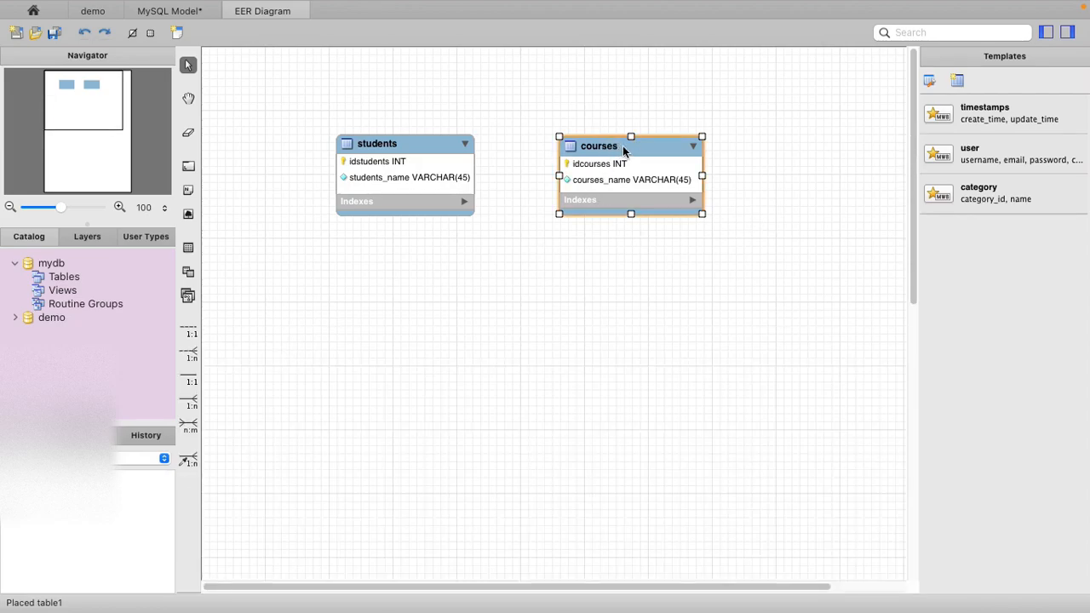
# - Shift the students and courses tables slightly to the left in the diagram, keeping a gap between them
pyautogui.moveTo(379, 143); pyautogui.dragTo(355, 139)
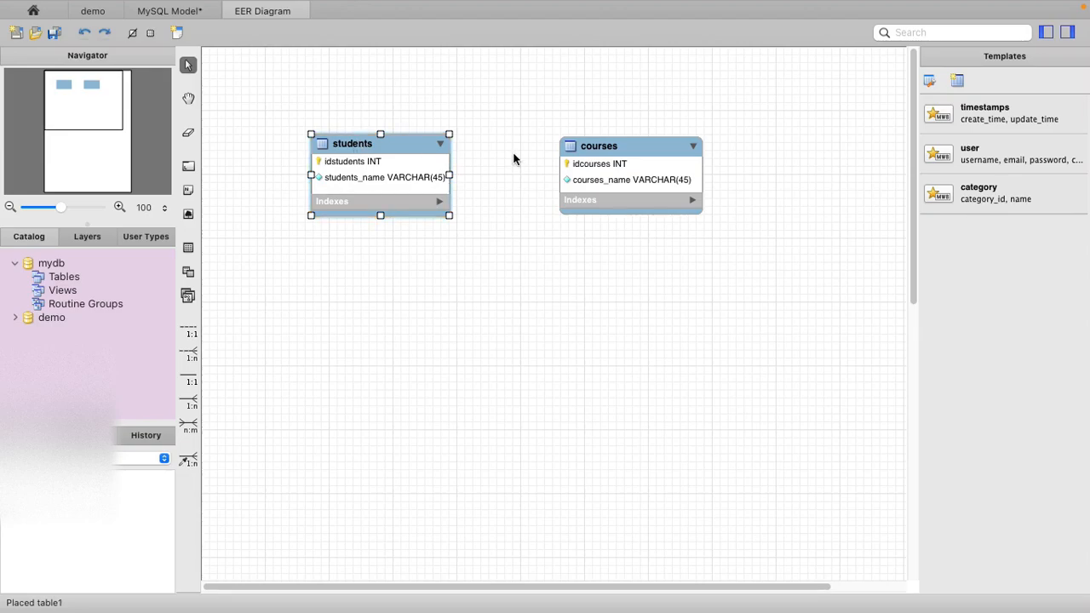
pyautogui.moveTo(599, 145); pyautogui.dragTo(582, 149)
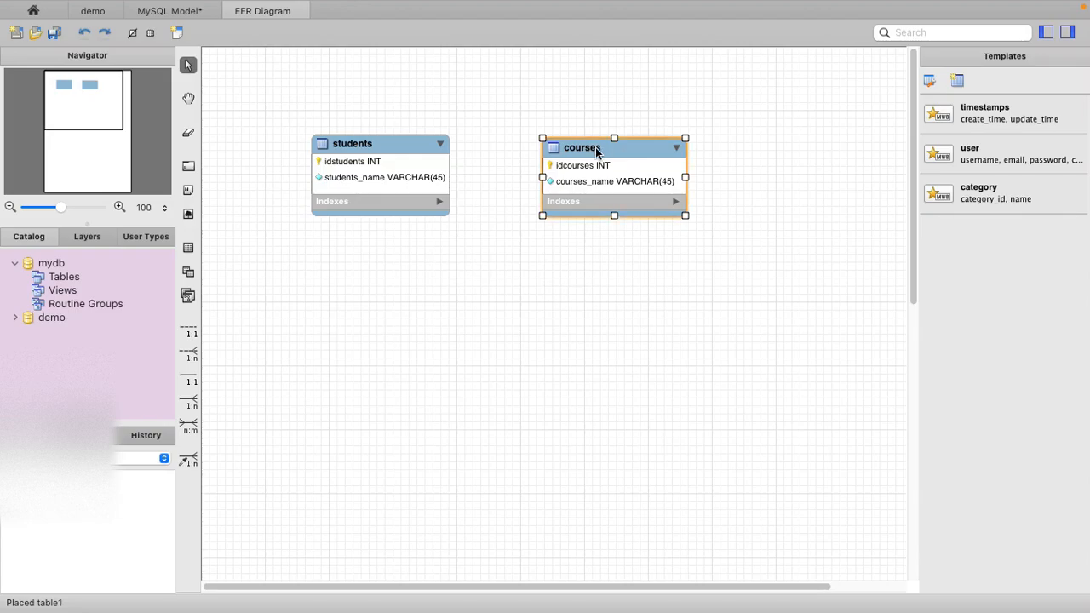
pyautogui.click(376, 143)
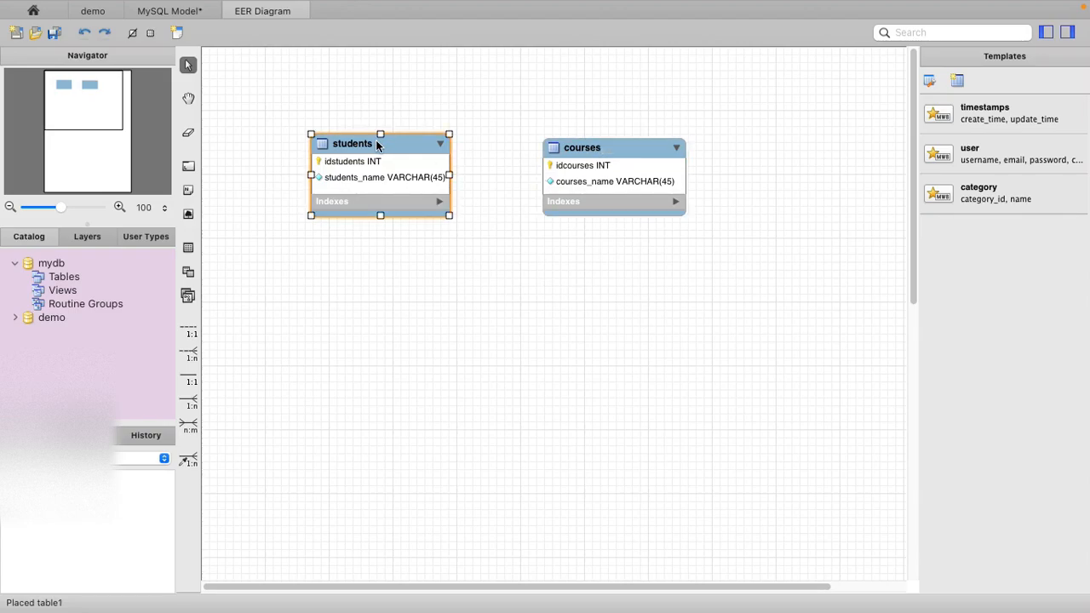
pyautogui.click(613, 148)
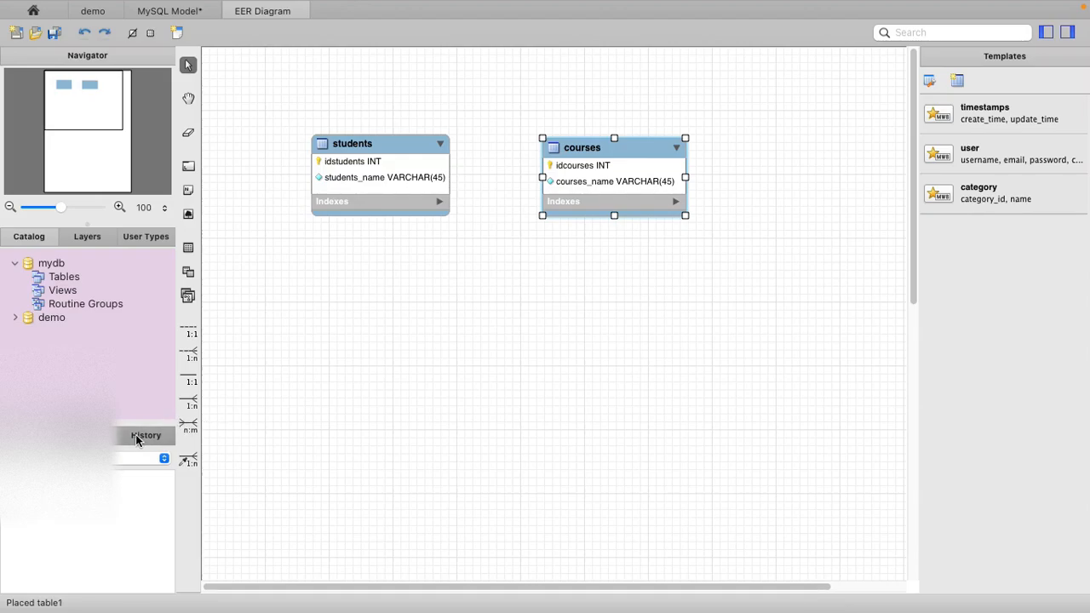
# - Create an n:m relationship from students to courses and place the students_has_courses table below and between them
pyautogui.click(184, 426)
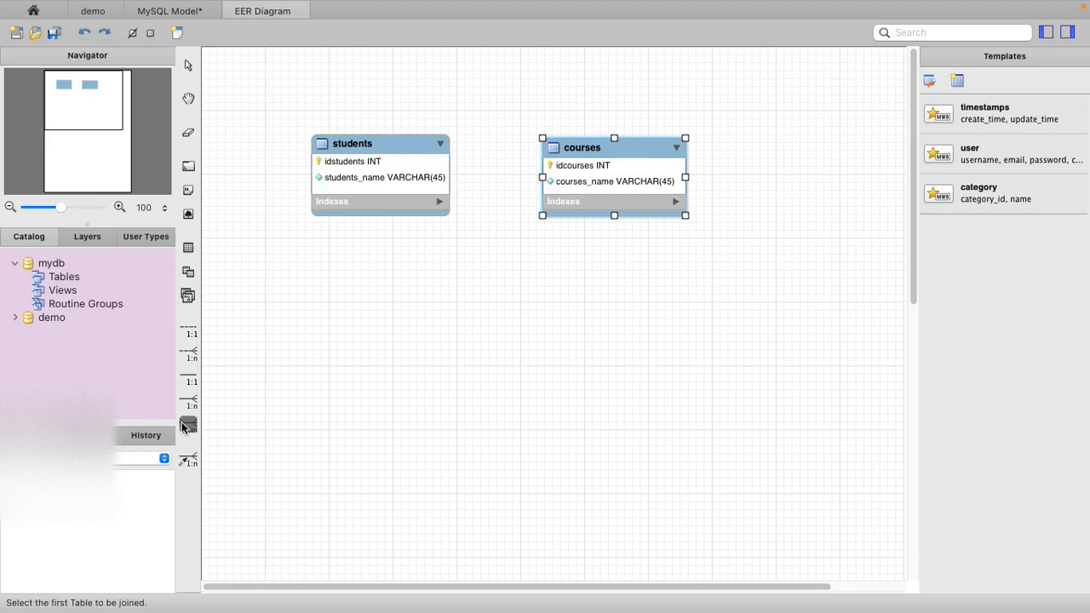
pyautogui.click(384, 149)
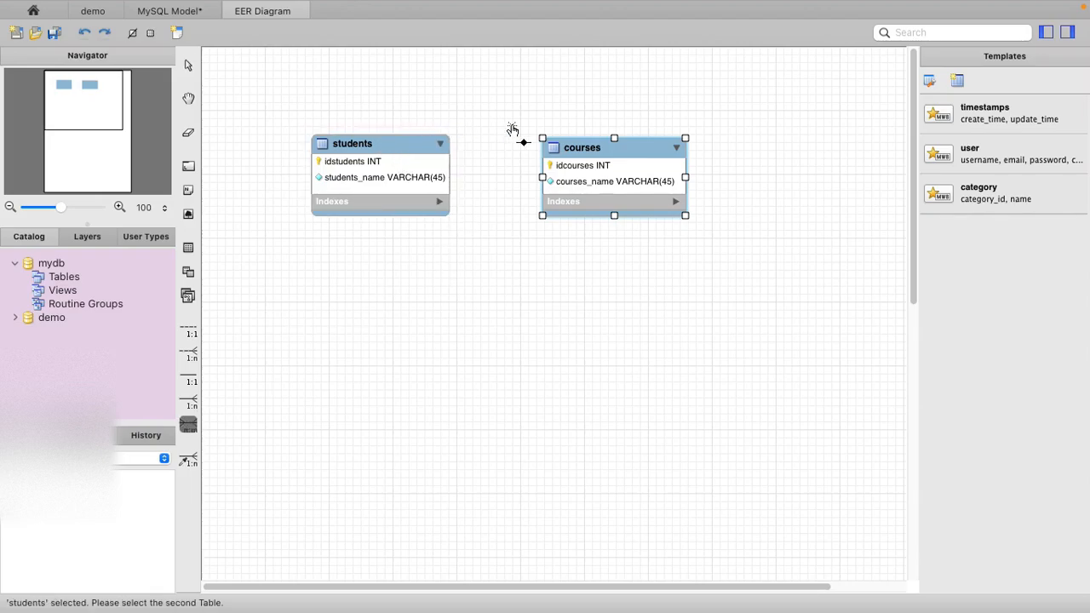
pyautogui.click(579, 147)
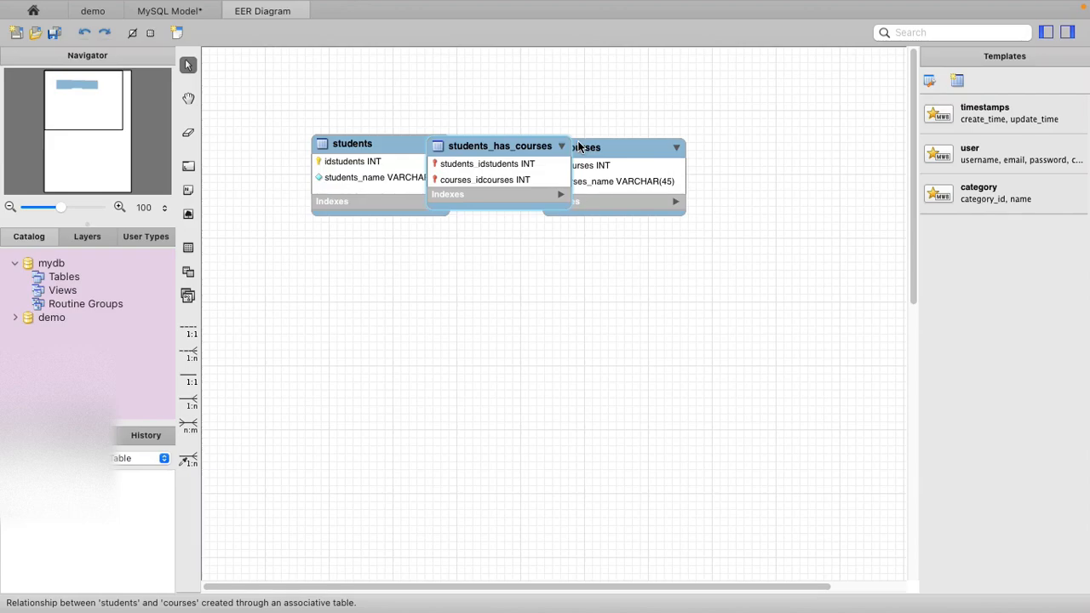
pyautogui.moveTo(513, 144); pyautogui.dragTo(512, 379)
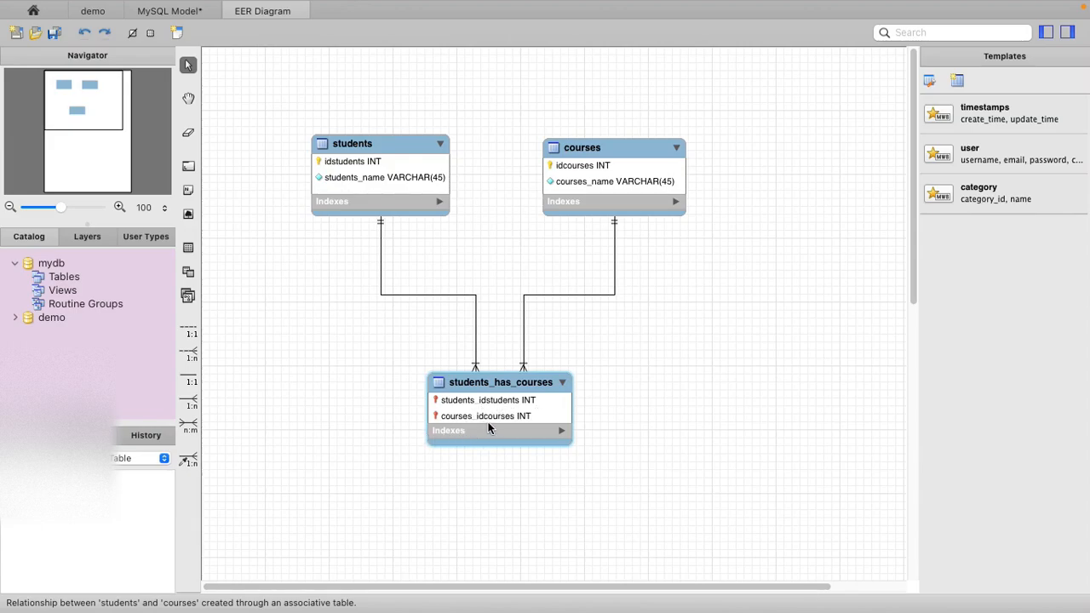
pyautogui.moveTo(523, 386); pyautogui.dragTo(529, 334)
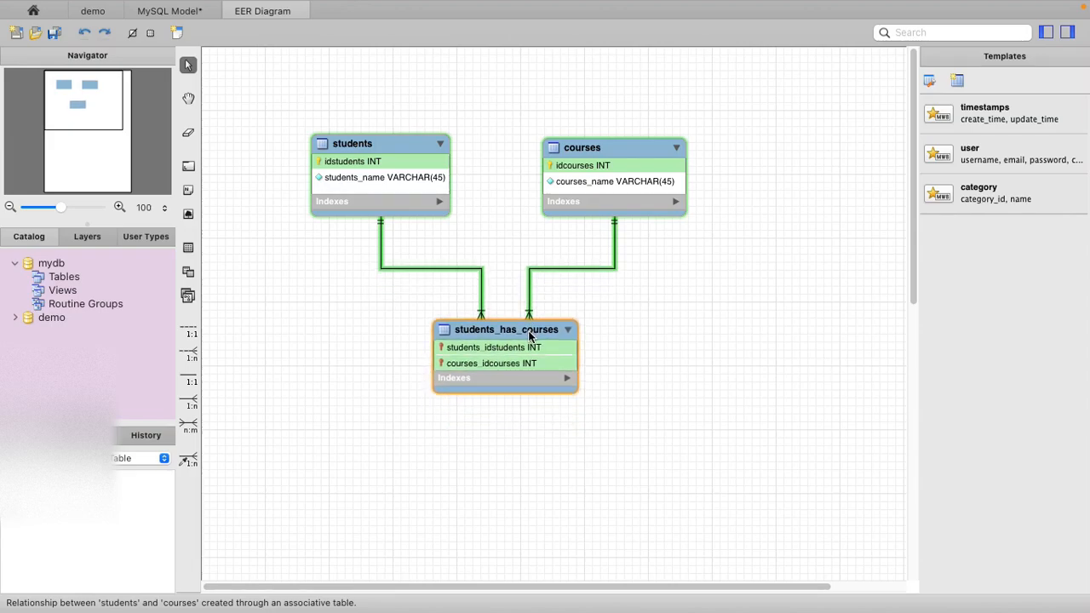
# - Move the students_has_courses table up closer to students and courses, roughly centred between them
pyautogui.click(411, 153)
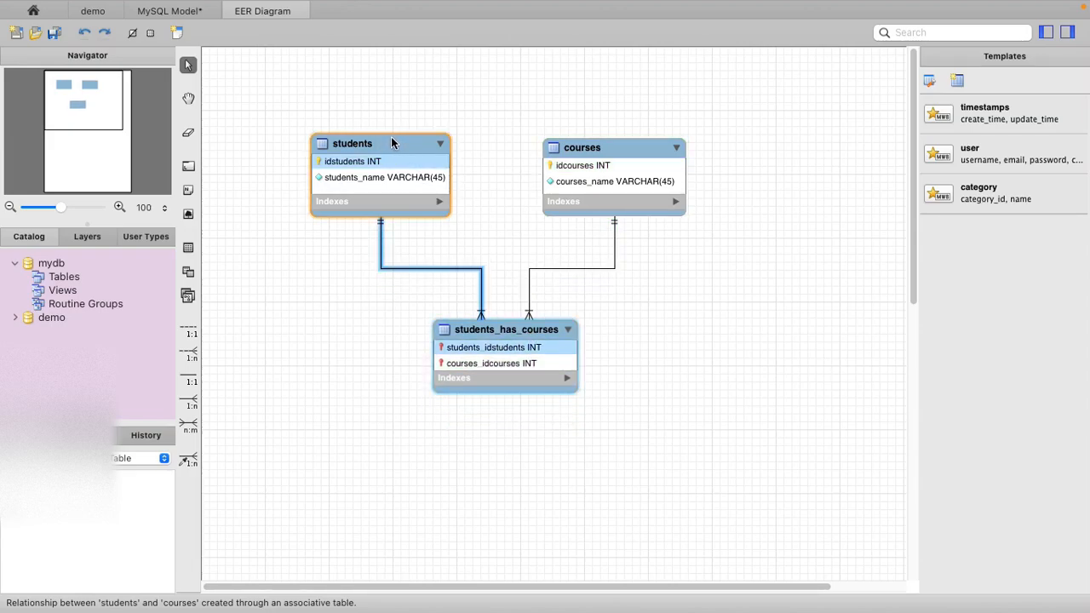
pyautogui.click(370, 254)
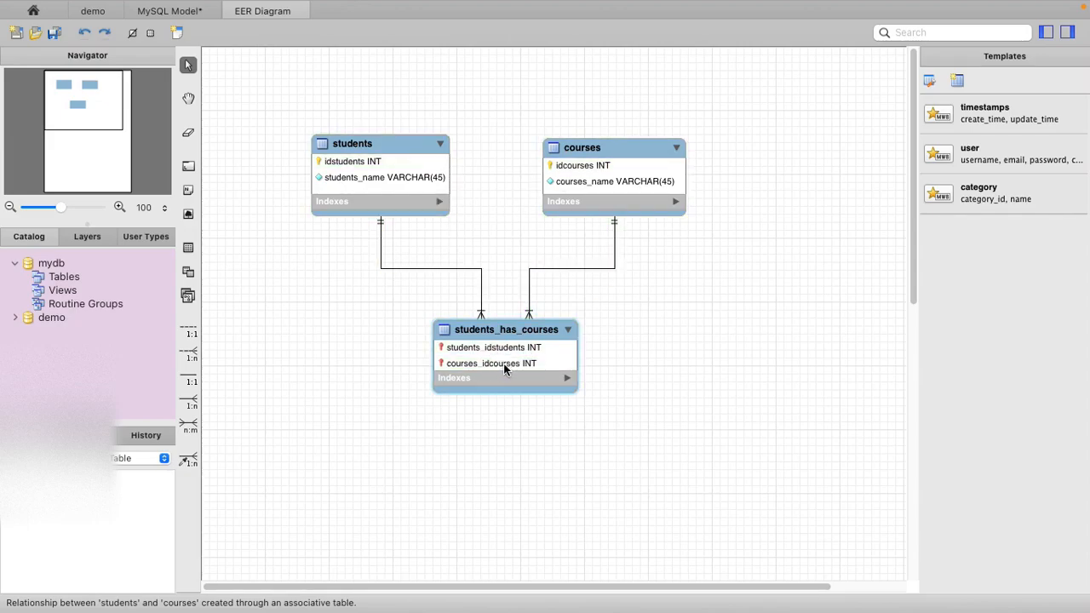
pyautogui.click(667, 168)
pyautogui.click(518, 341)
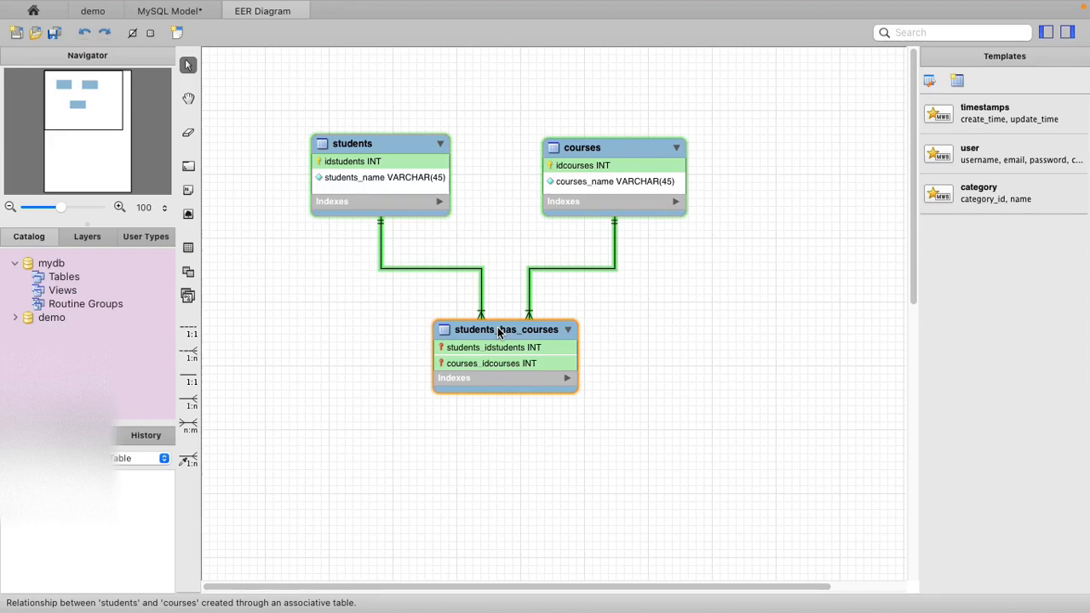
pyautogui.moveTo(498, 332); pyautogui.dragTo(463, 332)
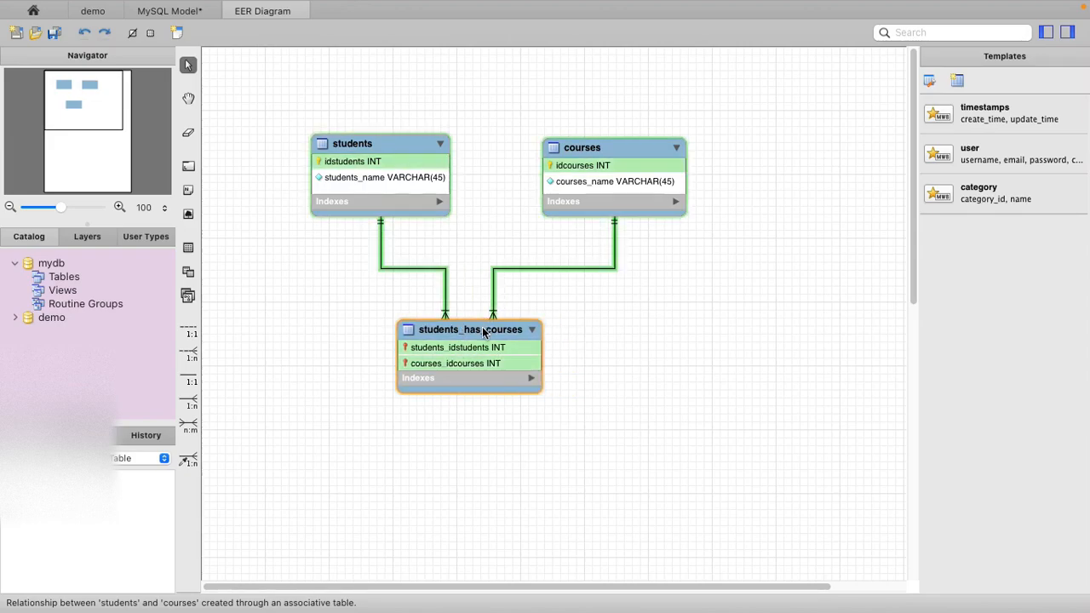
pyautogui.moveTo(486, 329); pyautogui.dragTo(535, 281)
pyautogui.click(298, 220)
# - Refresh the schemas in the demo connection to check for the new tables, and return to the EER diagram
pyautogui.click(89, 12)
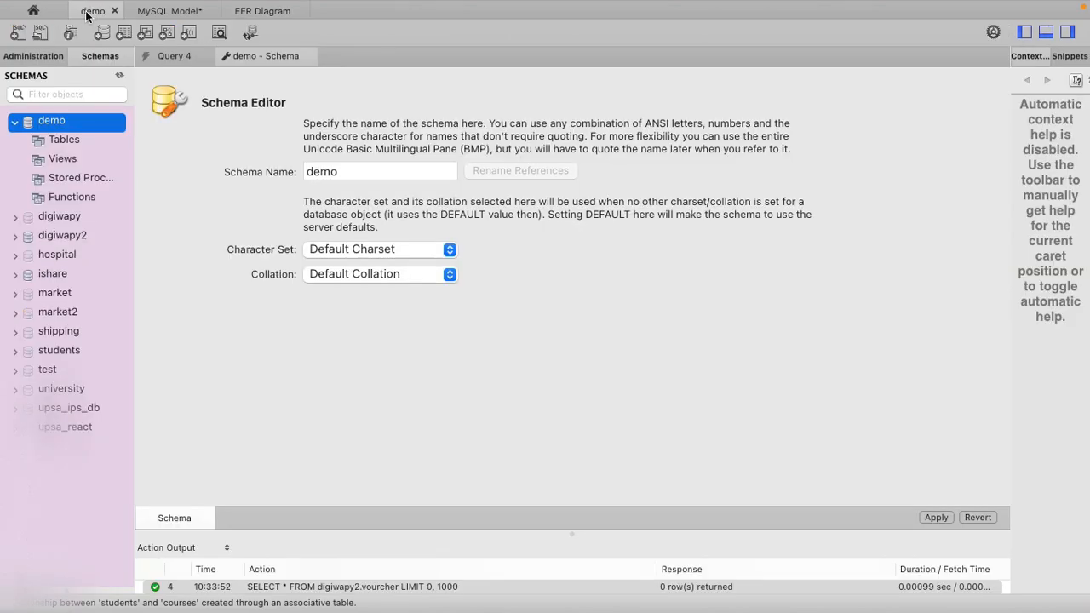
pyautogui.rightClick(41, 124)
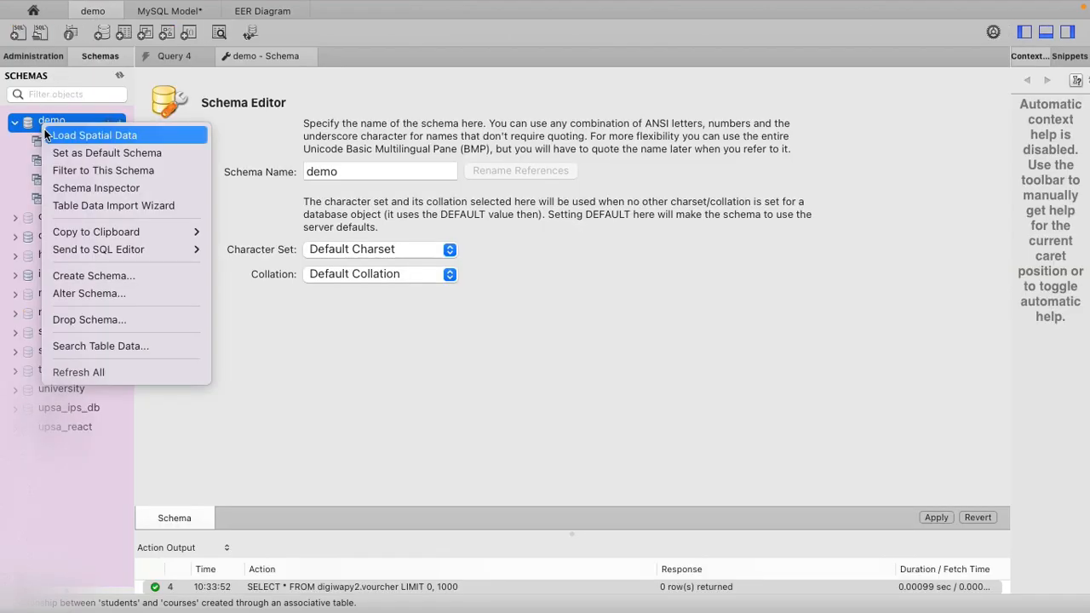
pyautogui.click(74, 372)
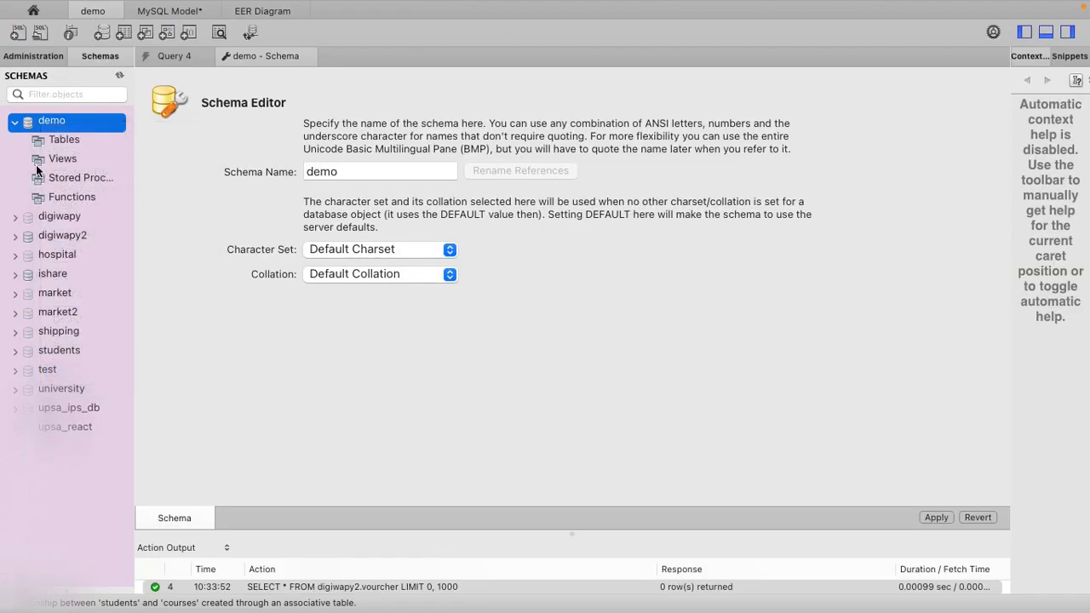
pyautogui.click(275, 8)
pyautogui.click(230, 219)
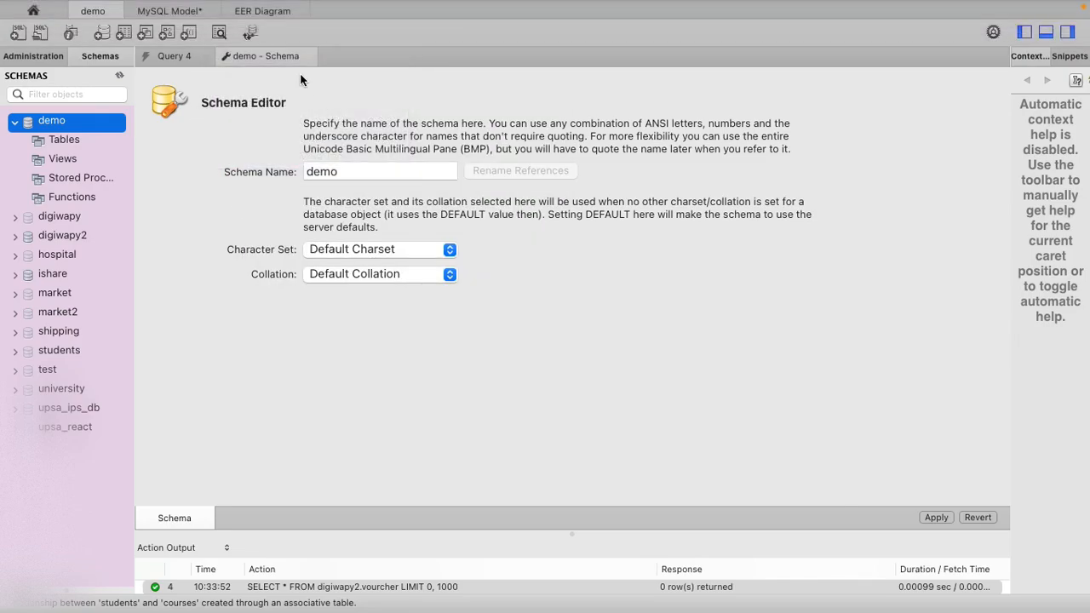
pyautogui.click(265, 11)
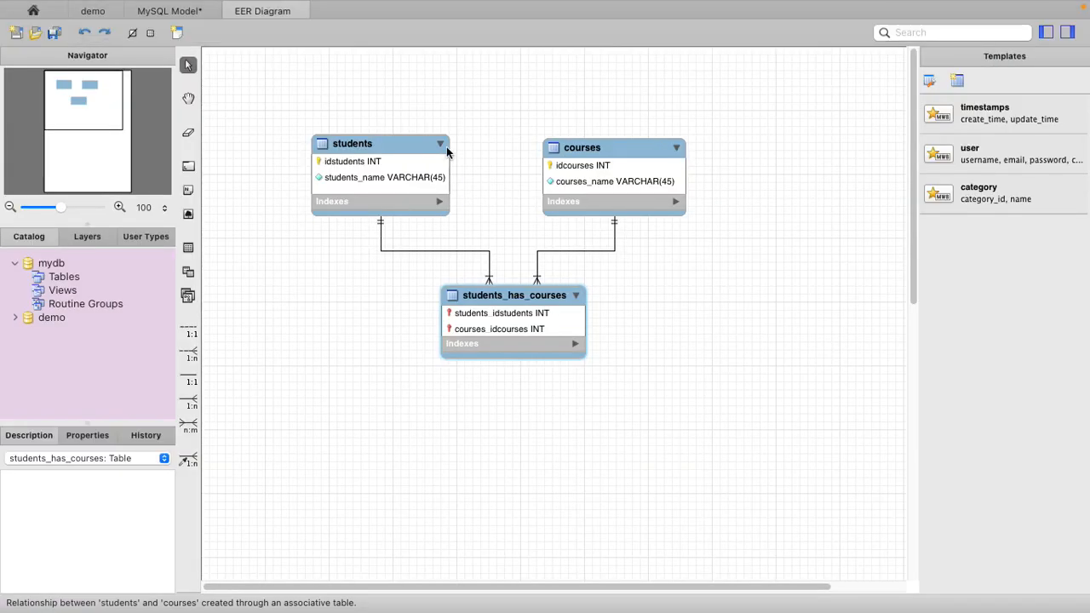
# - Start Forward Engineer using the stored demo connection and the default database creation options
pyautogui.click(385, 9)
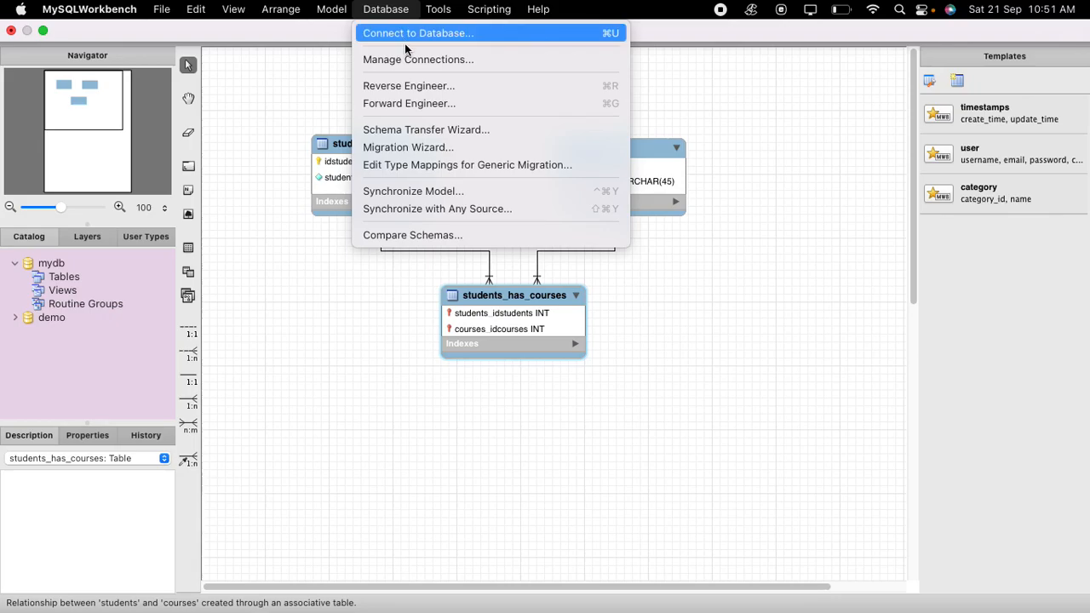
pyautogui.click(406, 104)
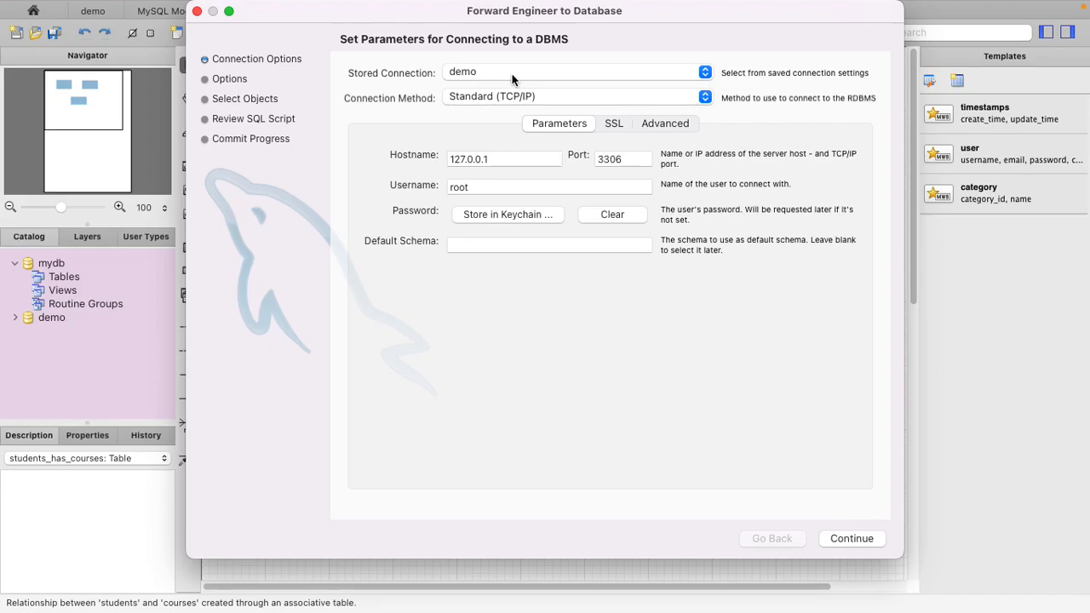
pyautogui.click(853, 539)
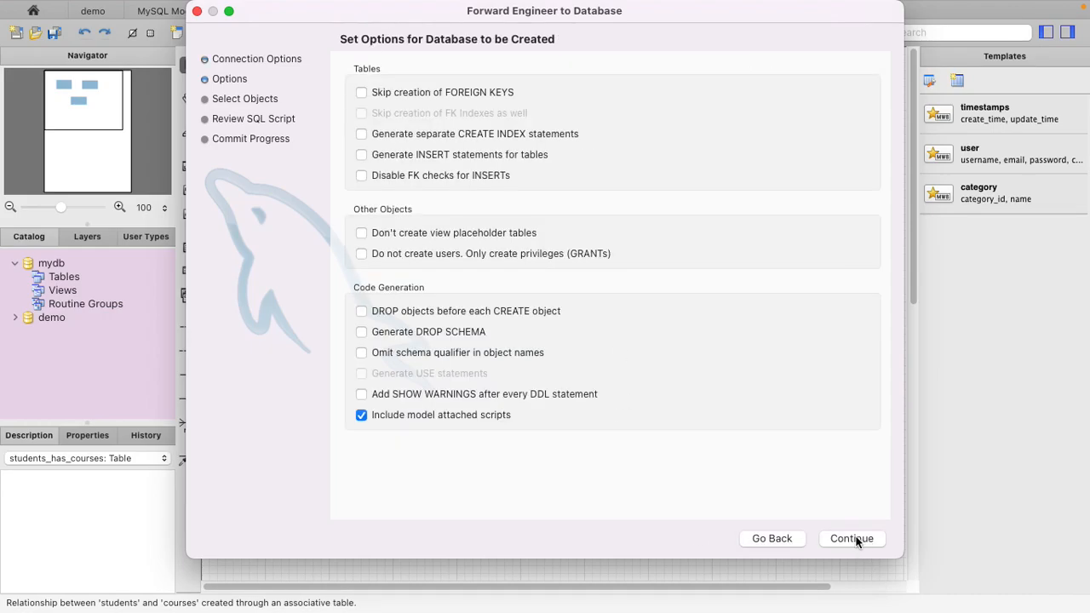
pyautogui.click(853, 539)
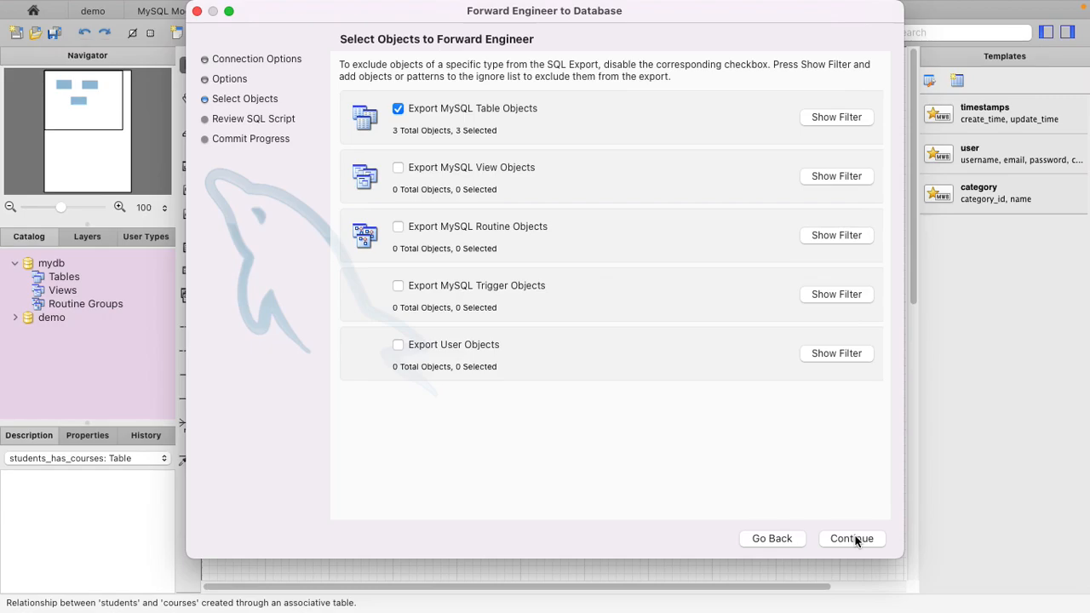
# - Check which table objects are included in the export and proceed to the SQL script with only tables selected
pyautogui.click(828, 119)
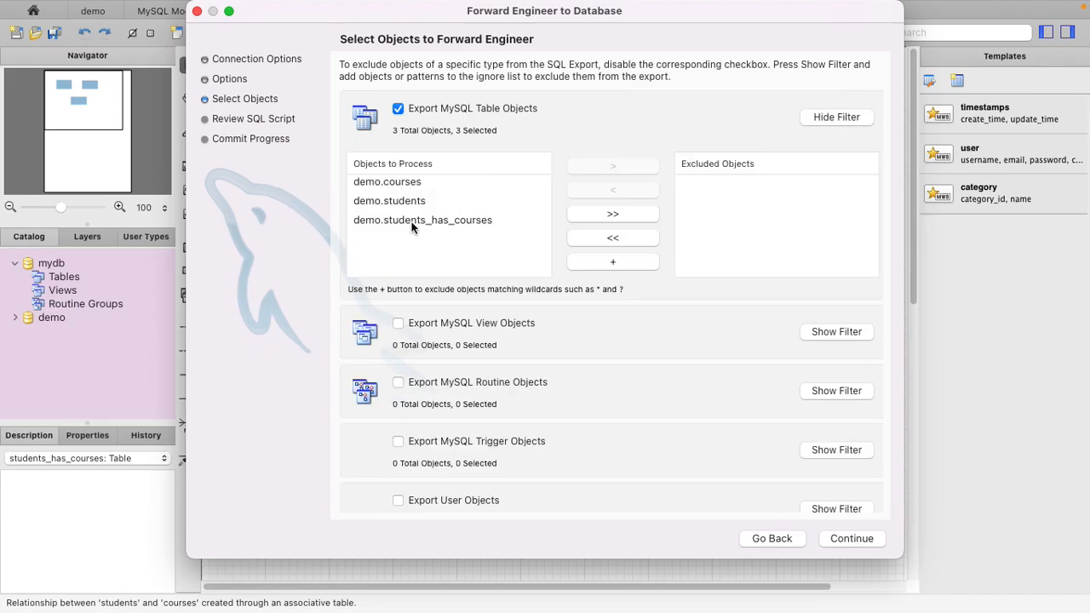
pyautogui.click(845, 117)
pyautogui.click(843, 535)
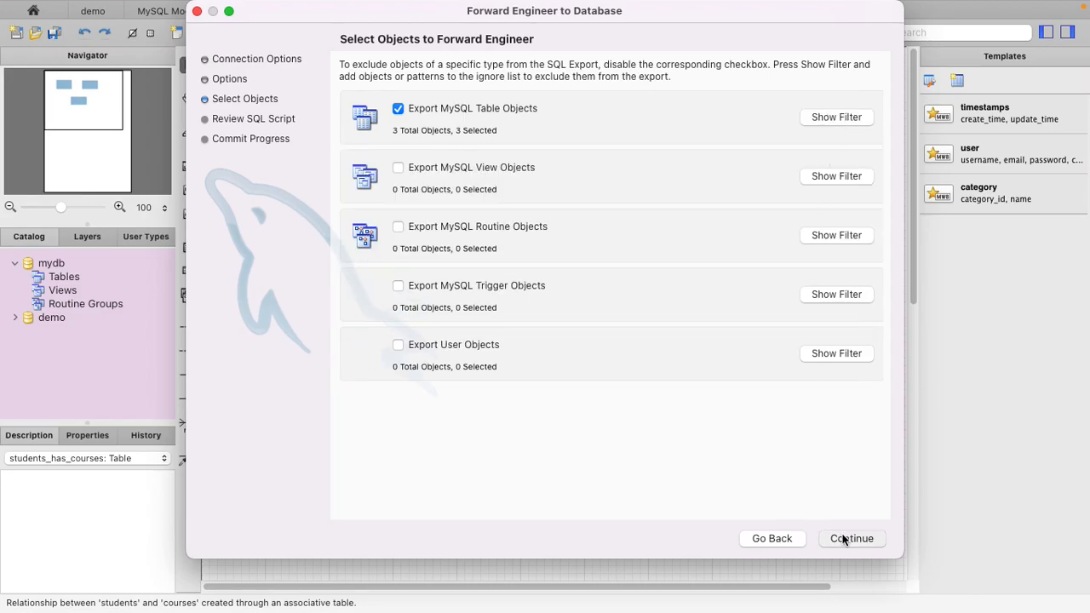
# - Review the generated SQL script, including the CREATE TABLE statements and foreign key constraints for the demo schema
pyautogui.scroll(-15, 750, 384)
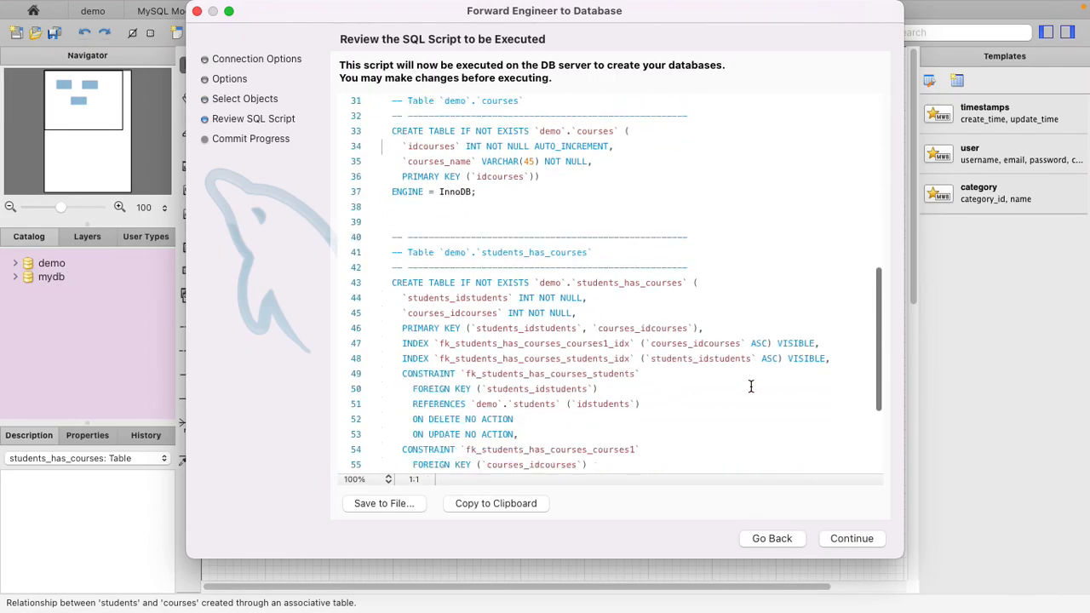
pyautogui.scroll(7, 750, 386)
pyautogui.scroll(6, 750, 385)
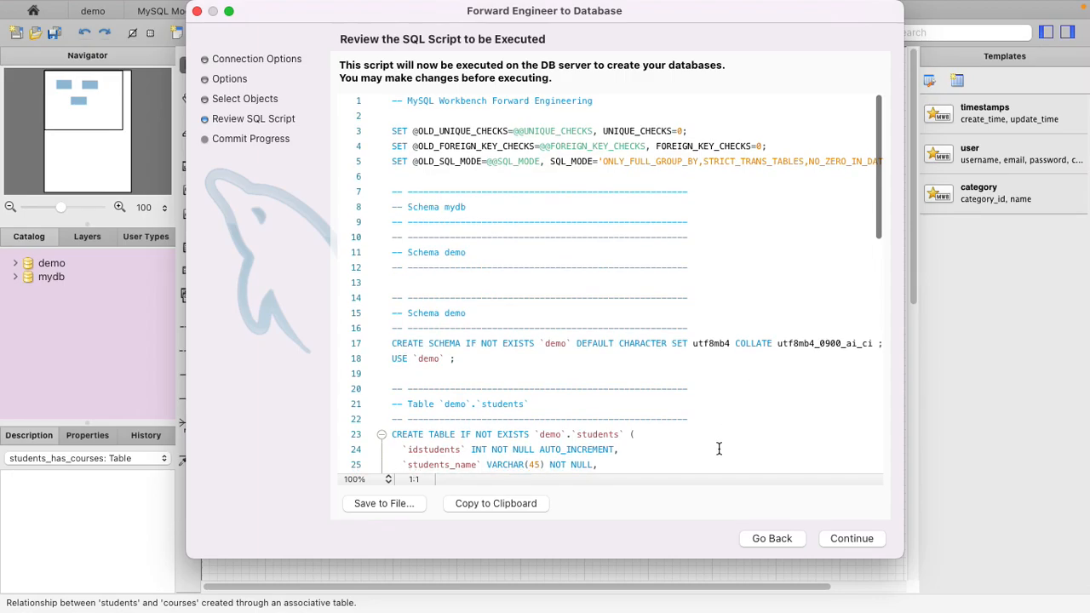
pyautogui.scroll(-6, 718, 448)
pyautogui.scroll(-5, 611, 406)
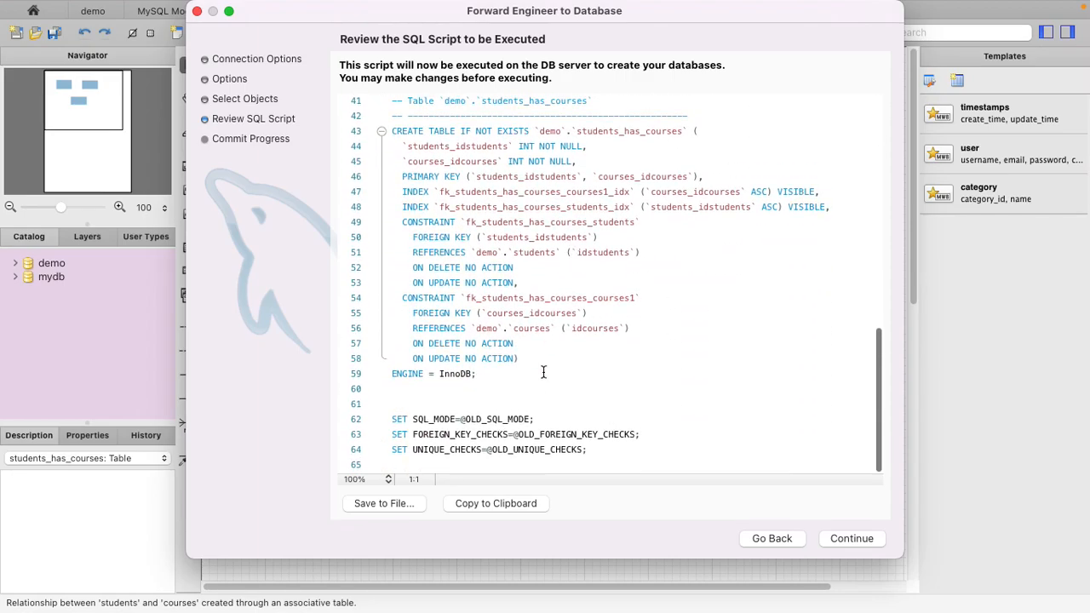
pyautogui.scroll(10, 538, 357)
pyautogui.scroll(-10, 520, 366)
pyautogui.scroll(-1, 552, 400)
pyautogui.scroll(10, 552, 401)
pyautogui.scroll(-10, 664, 443)
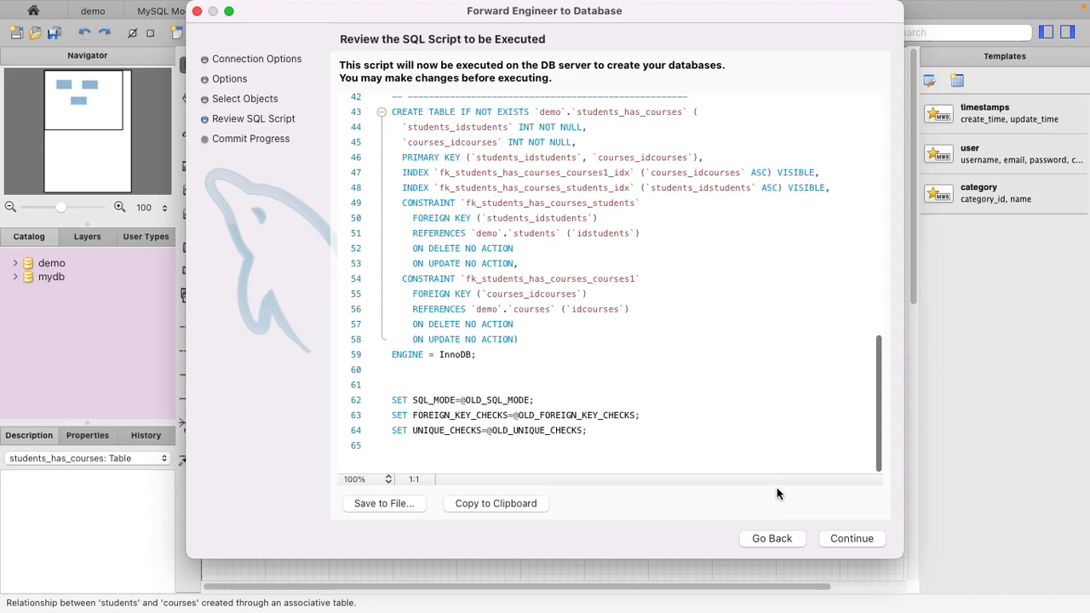
# - Execute the forward engineering script on the database server and close the wizard
pyautogui.click(848, 540)
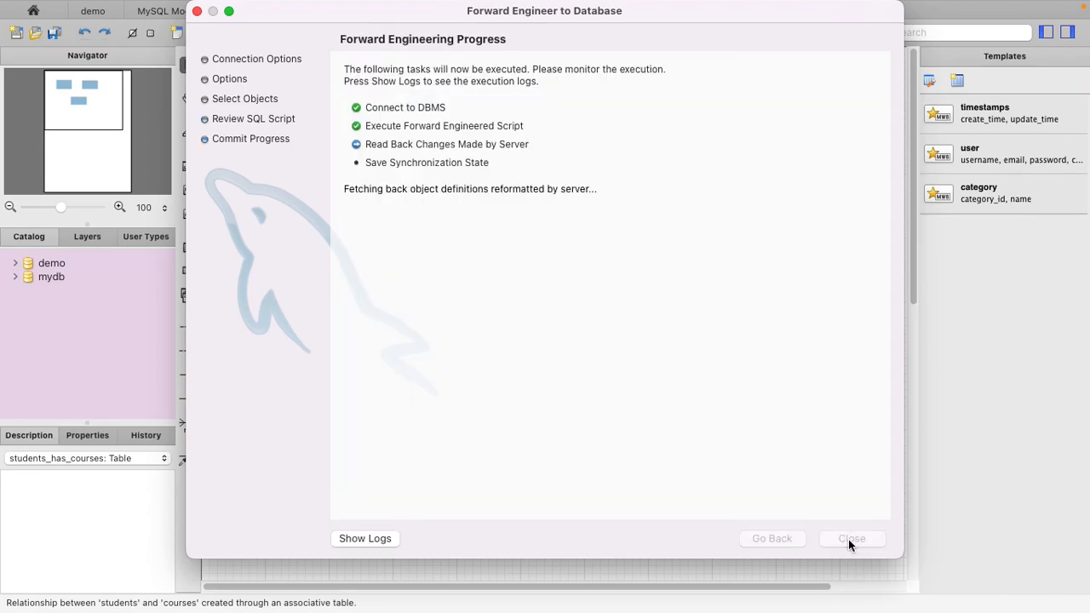
pyautogui.click(851, 539)
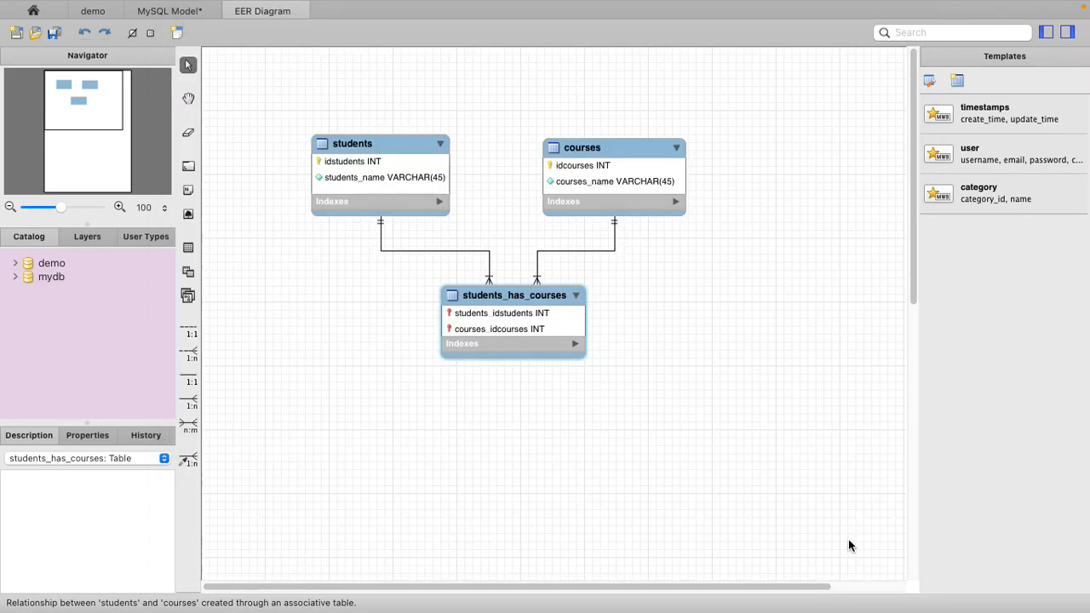
# - Switch to the demo connection and refresh all schemas to load the newly created tables
pyautogui.click(93, 11)
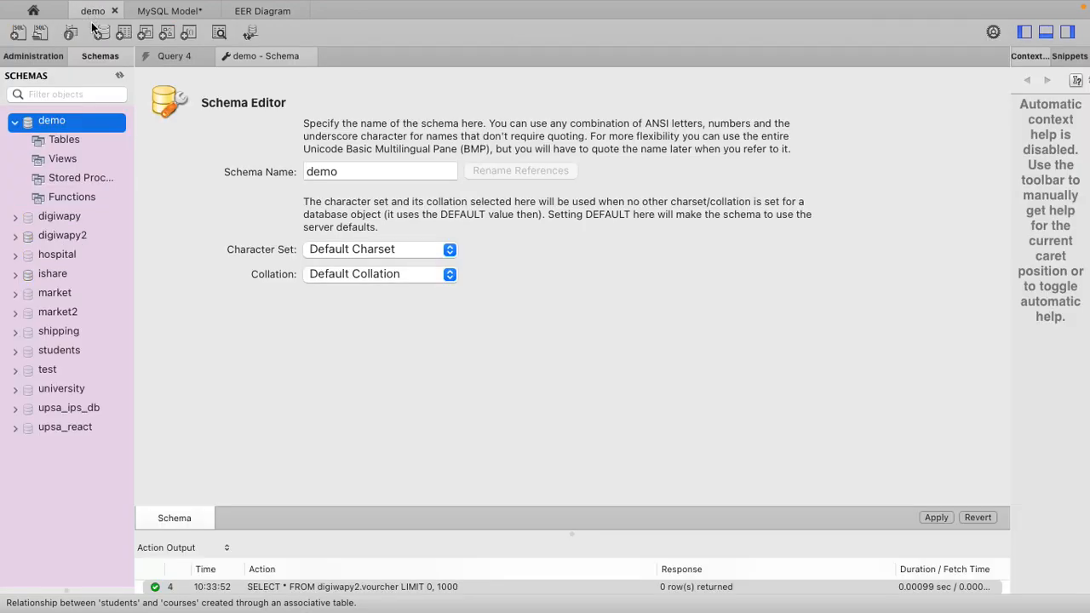
pyautogui.rightClick(39, 125)
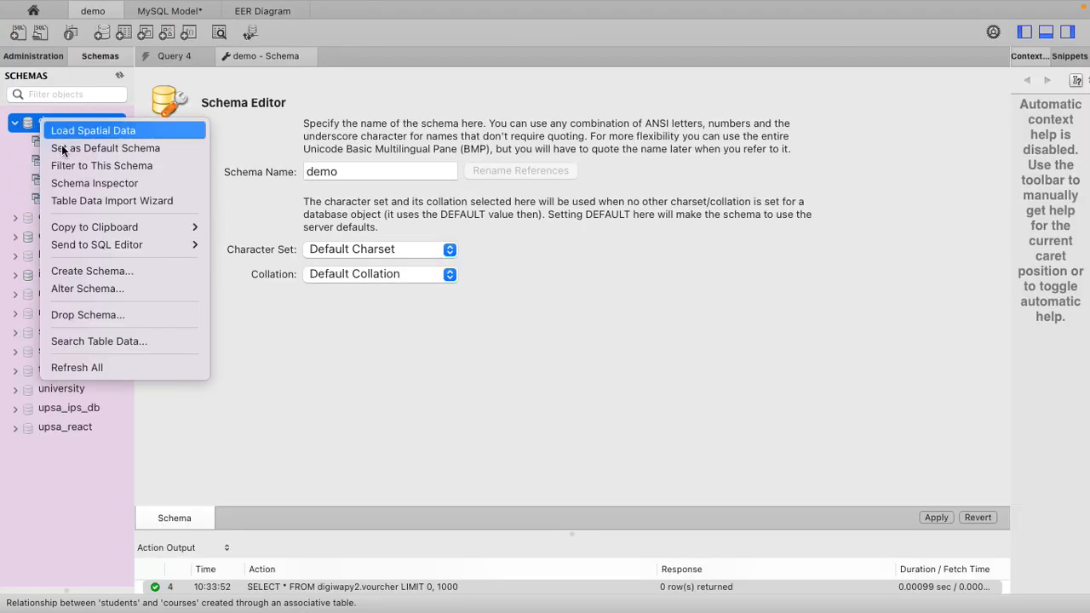
pyautogui.click(73, 367)
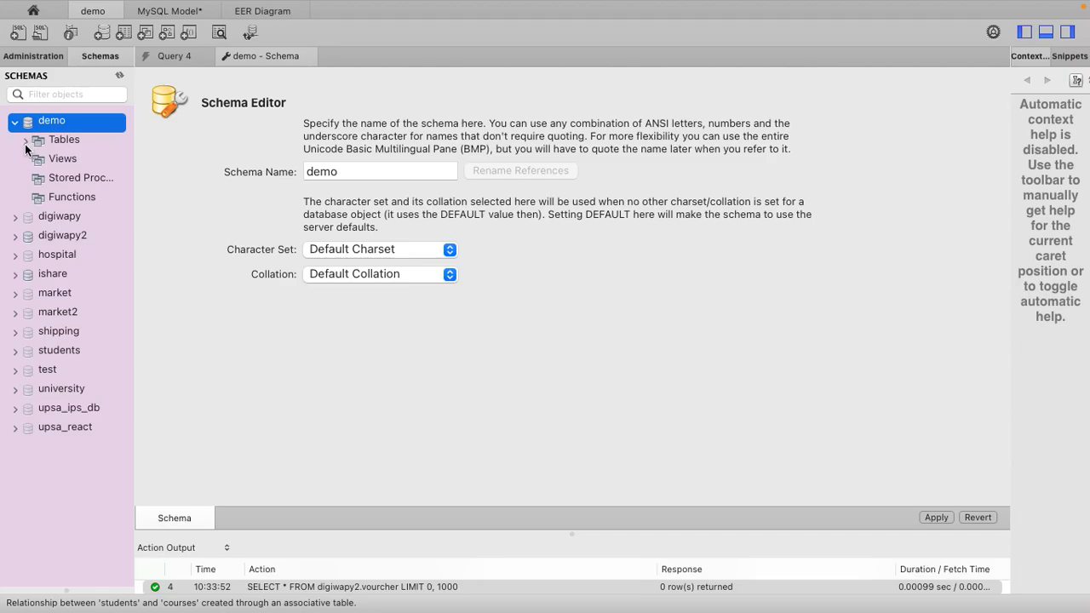
# - List the tables of the demo schema and widen the schema navigator enough to read the full table names
pyautogui.click(27, 142)
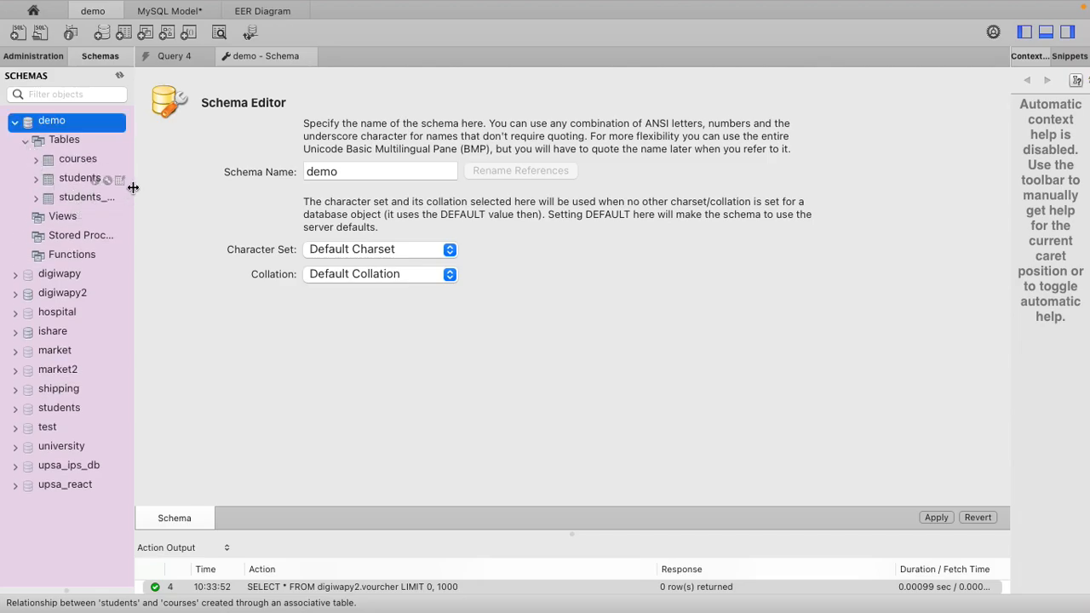
pyautogui.moveTo(133, 188); pyautogui.dragTo(202, 182)
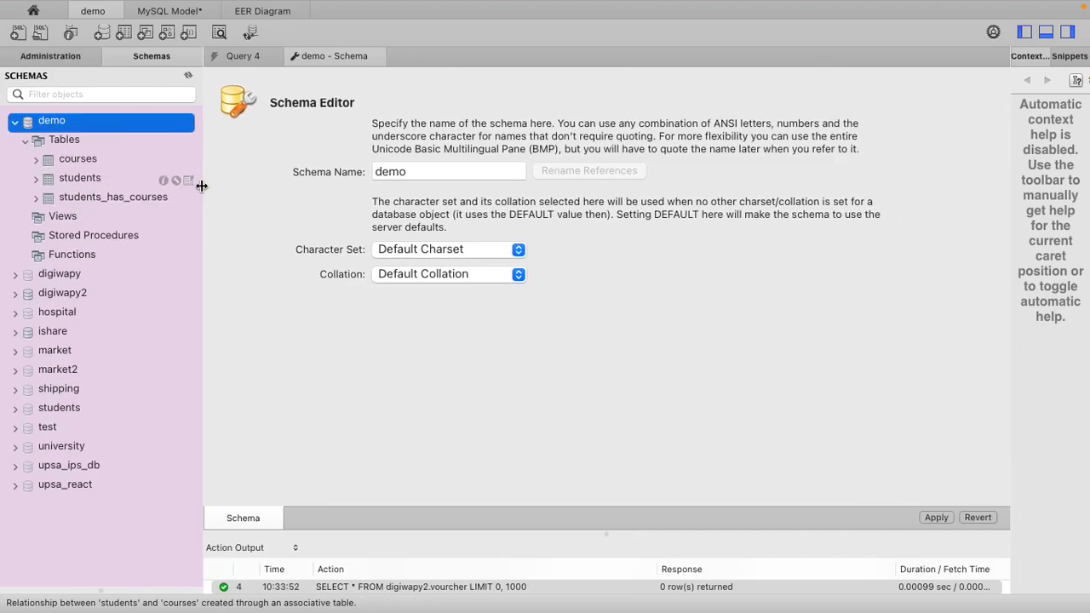
pyautogui.click(65, 162)
pyautogui.click(68, 179)
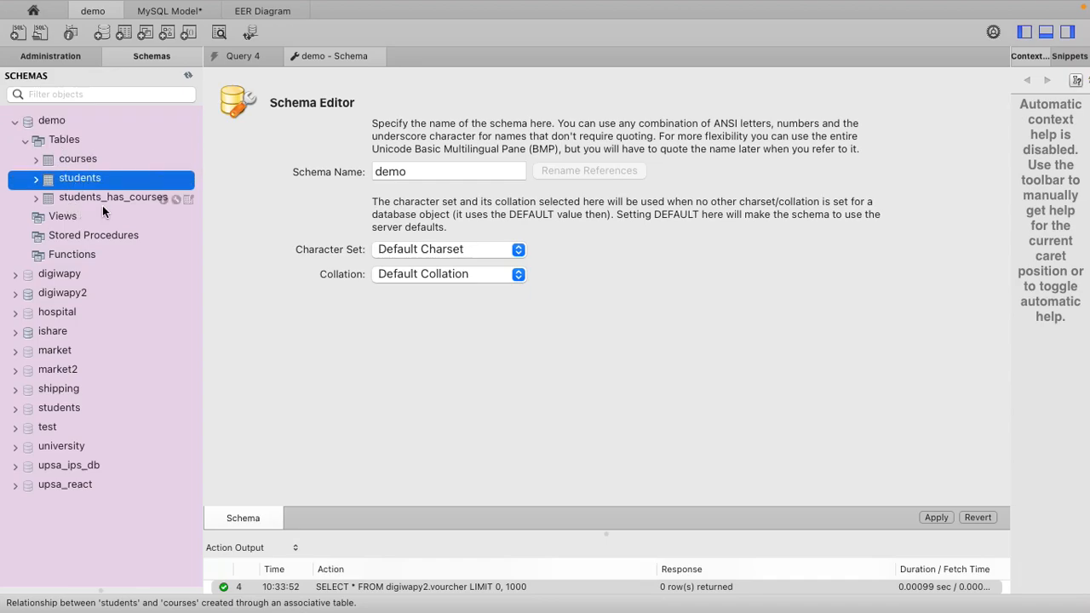
# - Query the rows of the students_has_courses, students and courses tables in the demo schema, one after the other
pyautogui.click(98, 202)
pyautogui.click(188, 201)
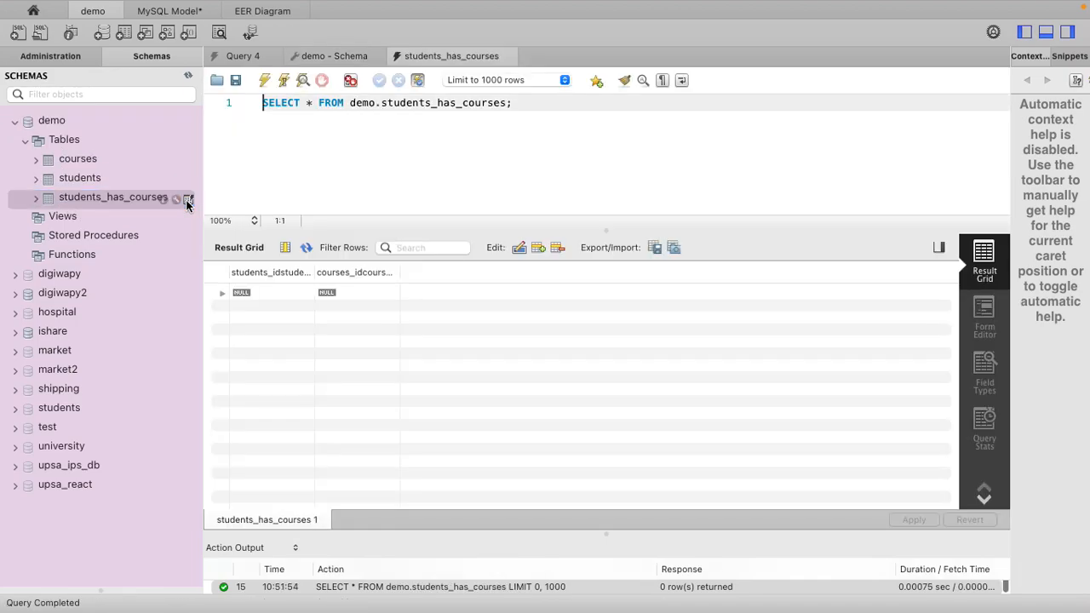
pyautogui.click(127, 181)
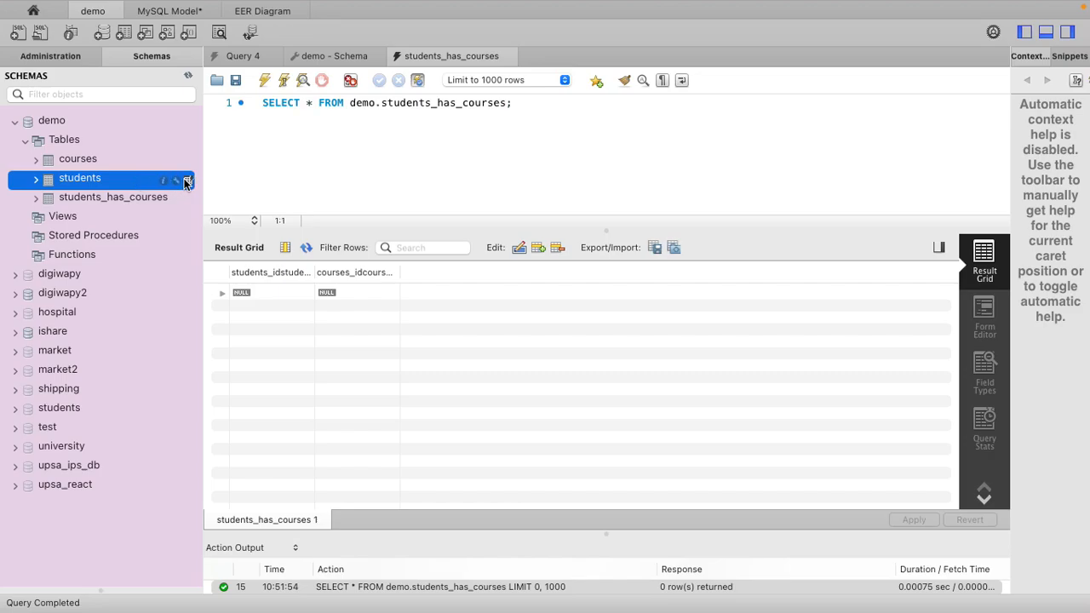
pyautogui.click(187, 181)
pyautogui.click(98, 160)
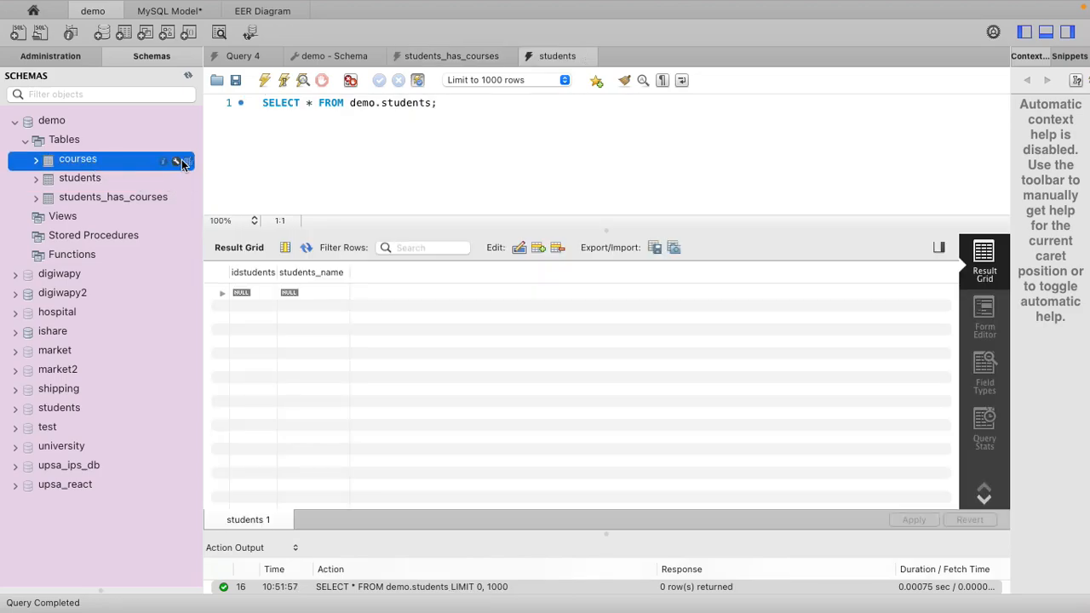
pyautogui.click(188, 162)
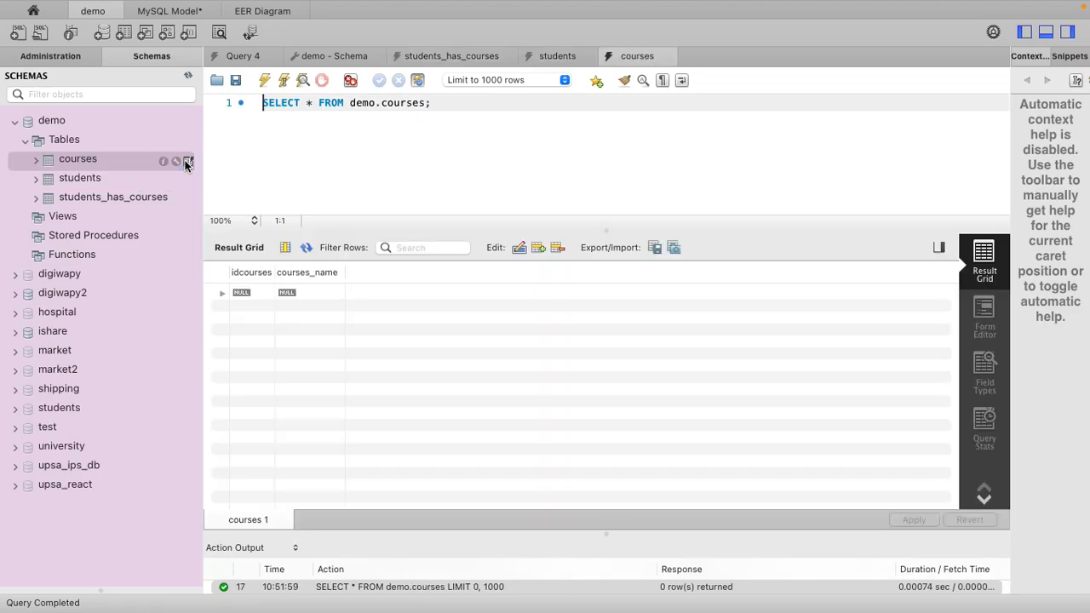
# - Return to the EER diagram and move the students_has_courses table further below the students and courses tables
pyautogui.click(273, 13)
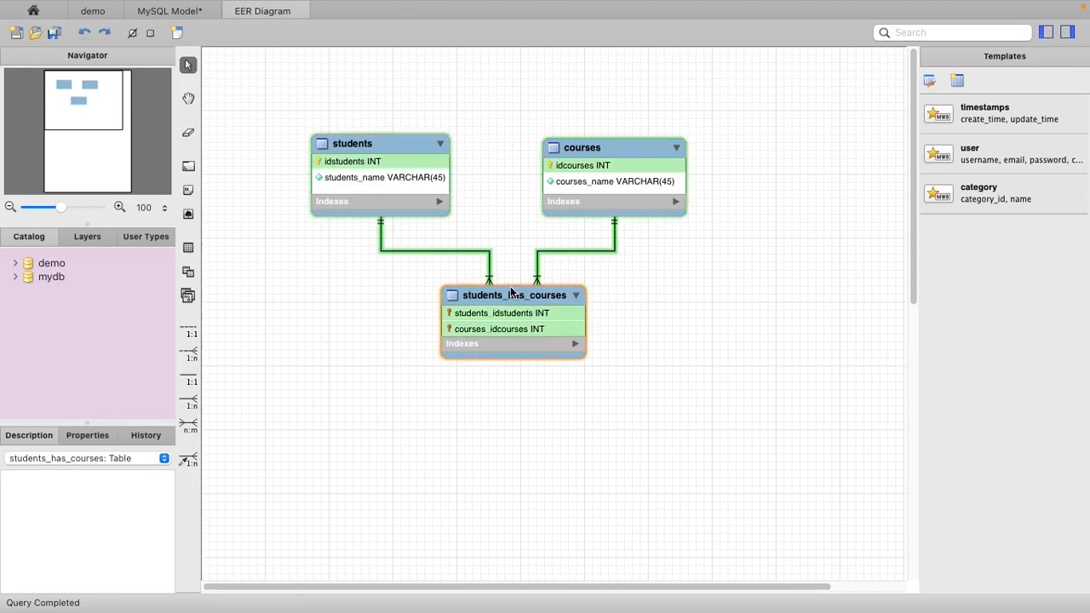
pyautogui.moveTo(510, 301); pyautogui.dragTo(503, 374)
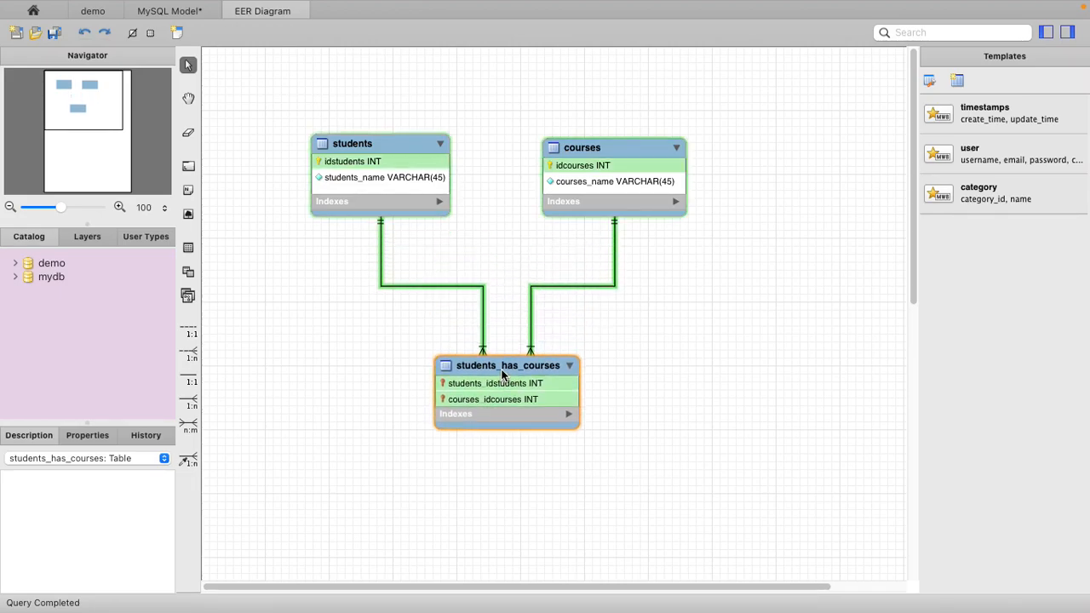